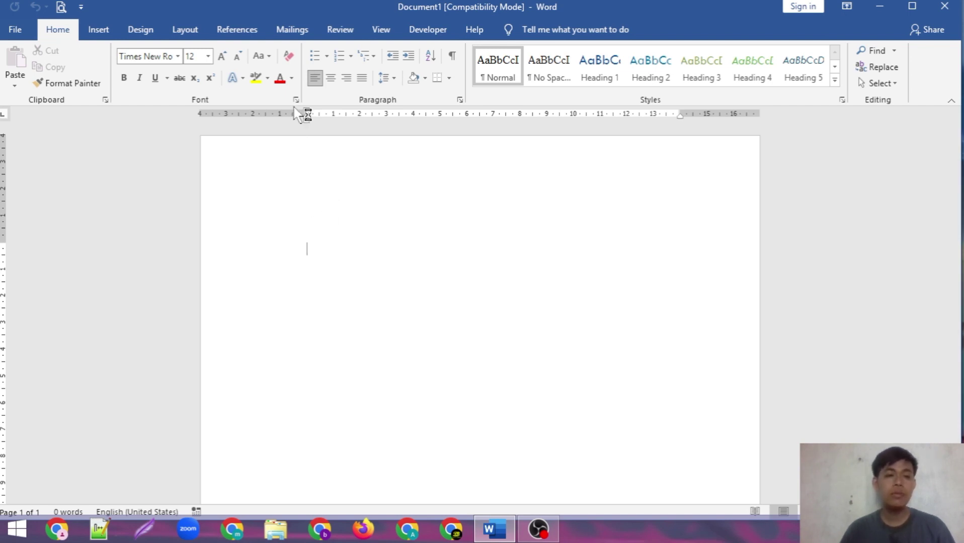
Insert a rounded rectangle about 12.9 cm wide and 2.8 cm high near the top of the page
click(107, 31)
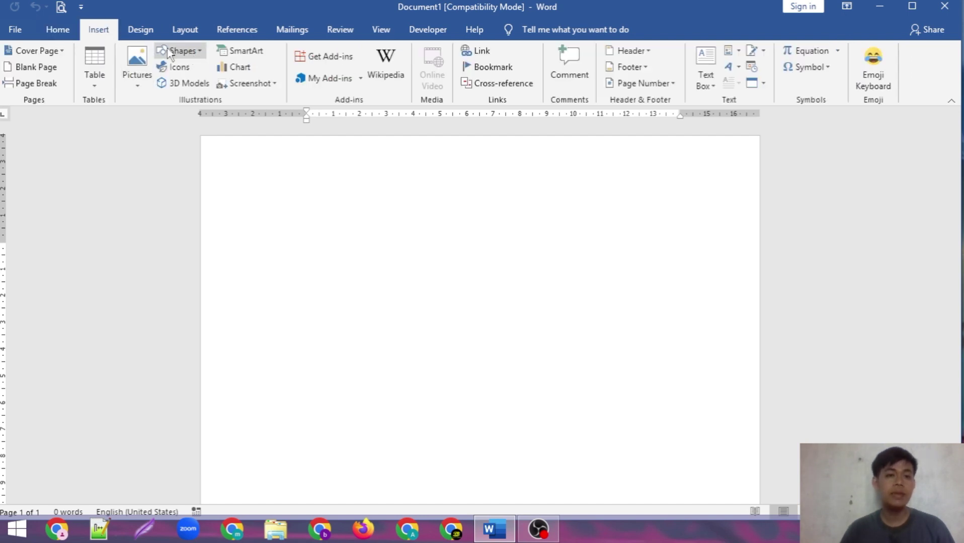
click(200, 52)
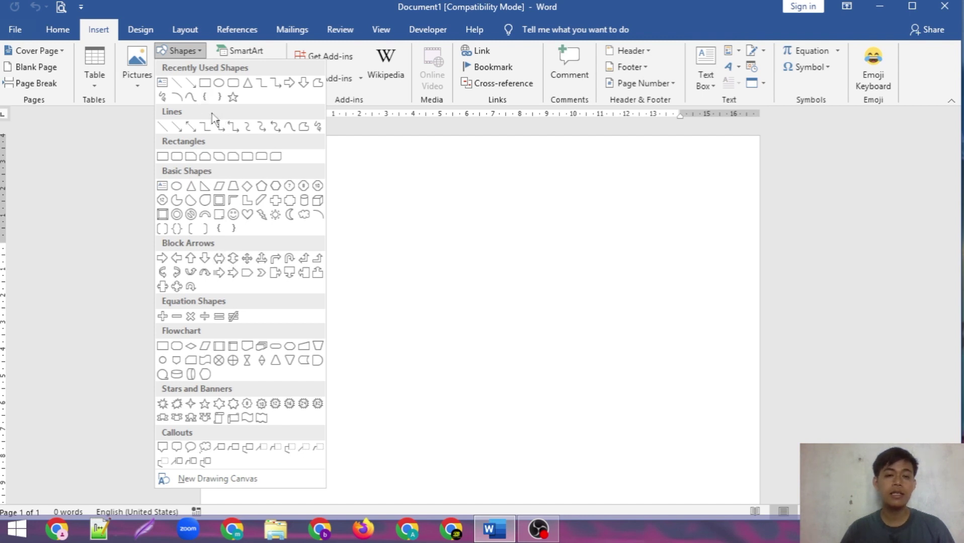
click(233, 84)
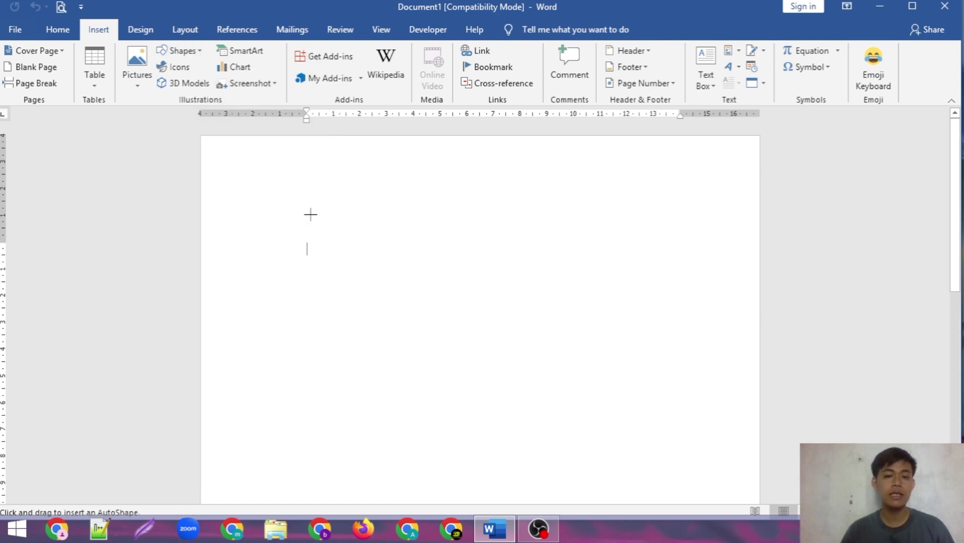
mouse_move(309, 211)
mouse_down()
mouse_move(463, 259)
mouse_move(653, 286)
mouse_up()
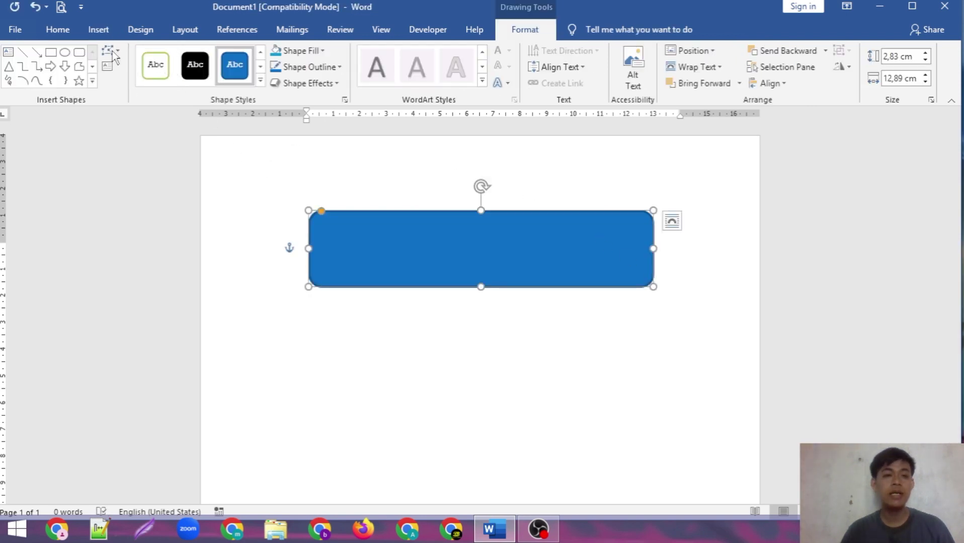
Draw a second rounded rectangle about 12.7 cm by 2.4 cm below the first and delete it
click(79, 52)
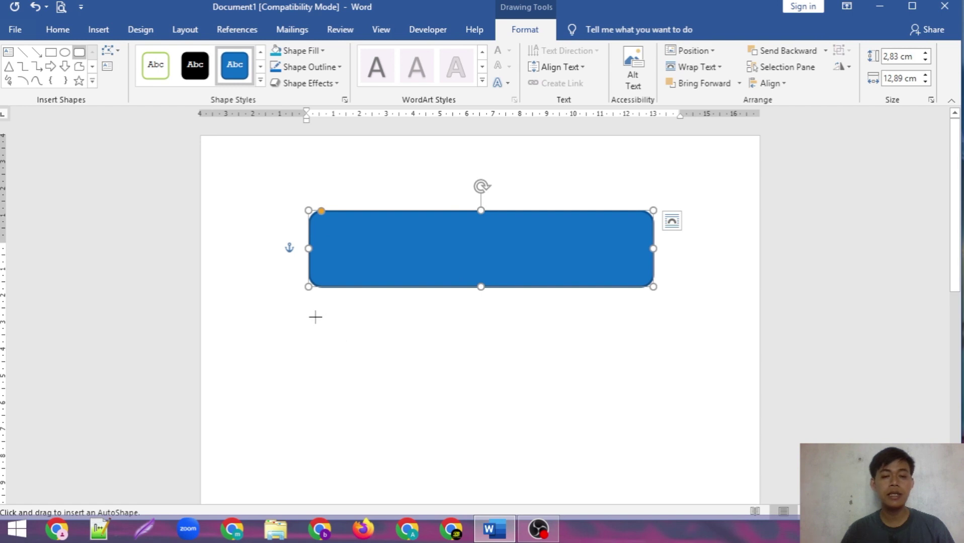
drag(315, 317, 654, 380)
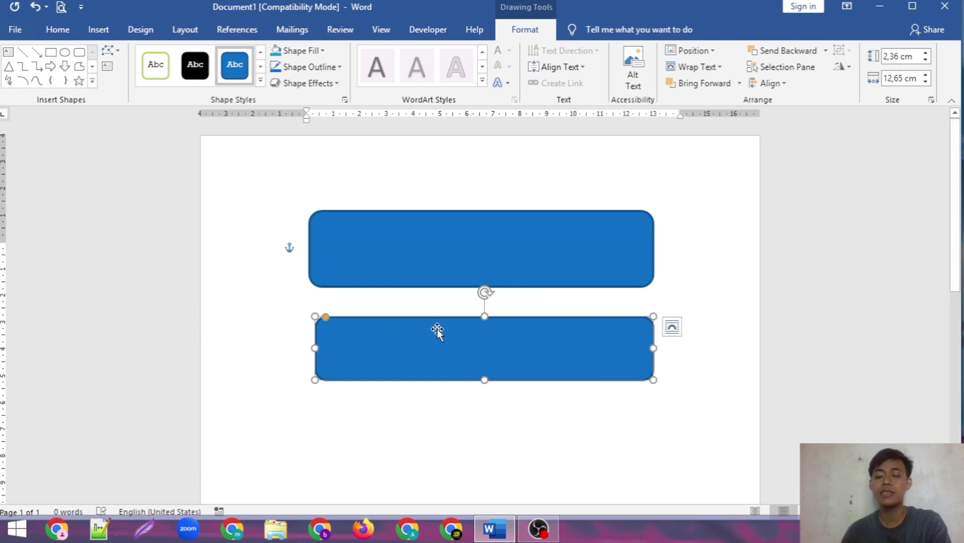
key(Delete)
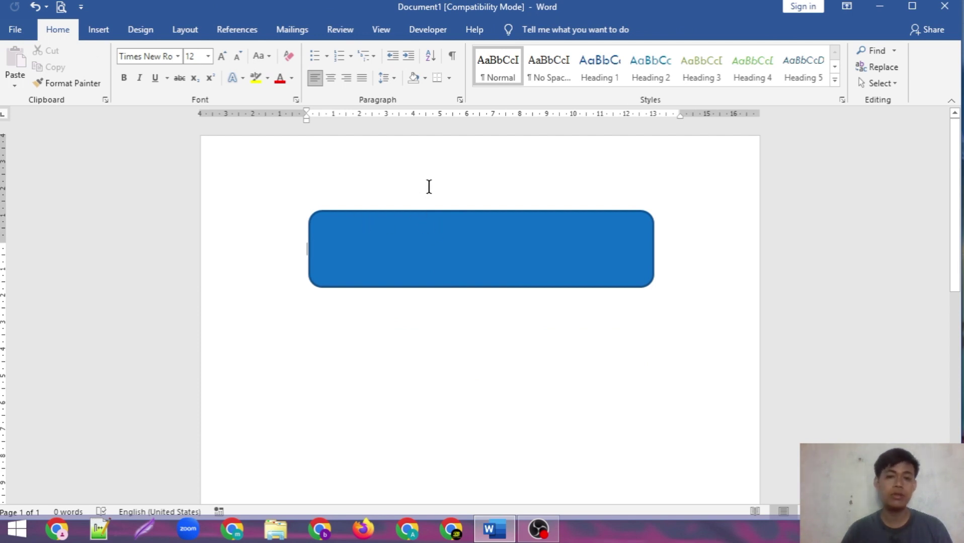
click(457, 222)
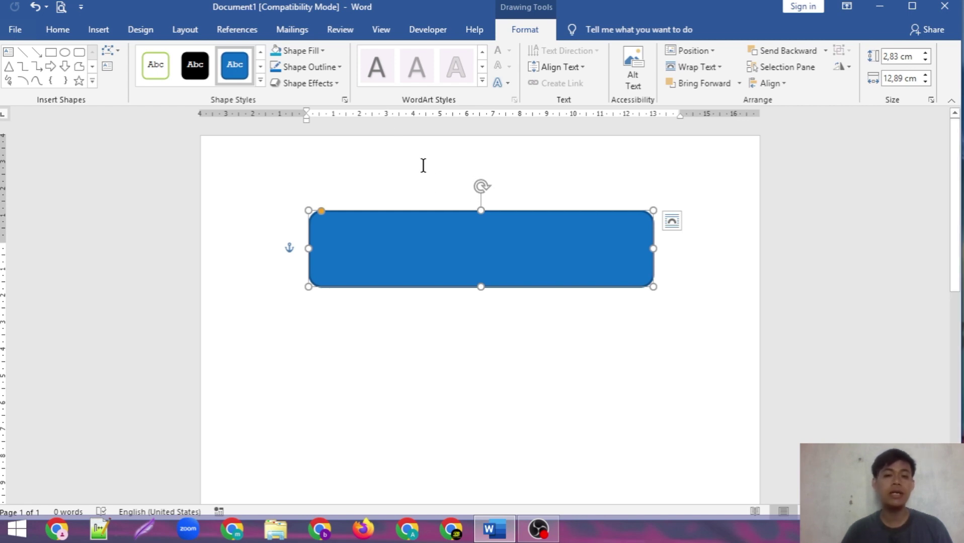
click(478, 339)
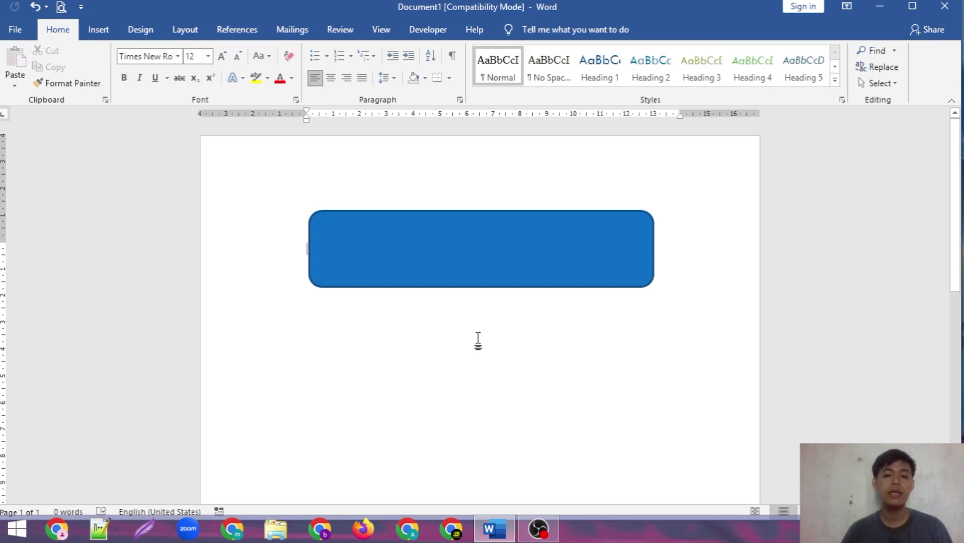
click(470, 252)
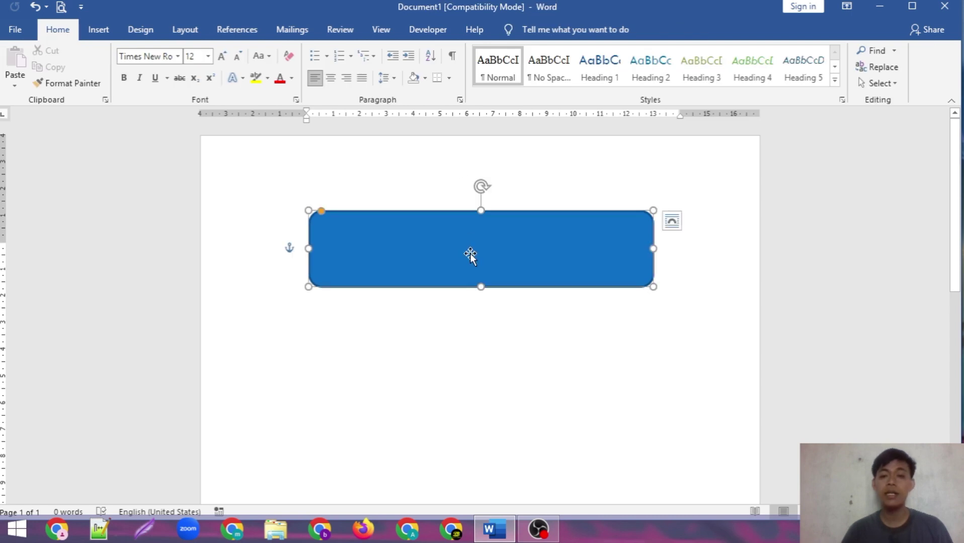
click(449, 308)
click(443, 239)
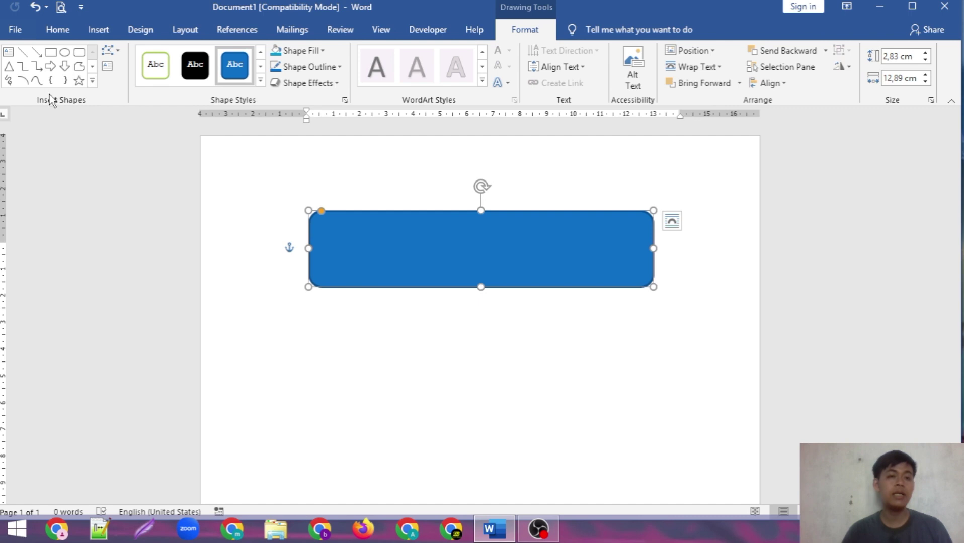
Examine the gallery of insertable shapes and the theme styles and presets available for the rounded rectangle
click(93, 85)
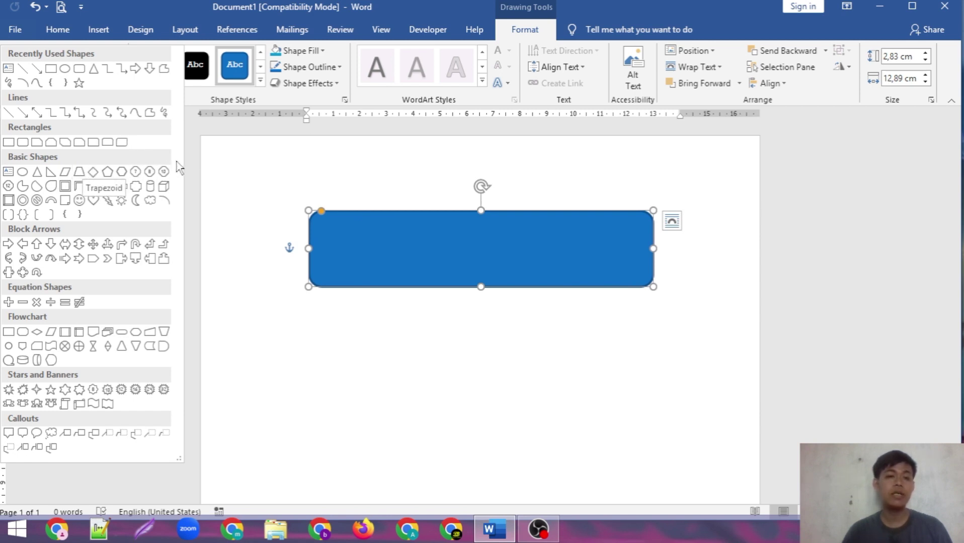
click(221, 150)
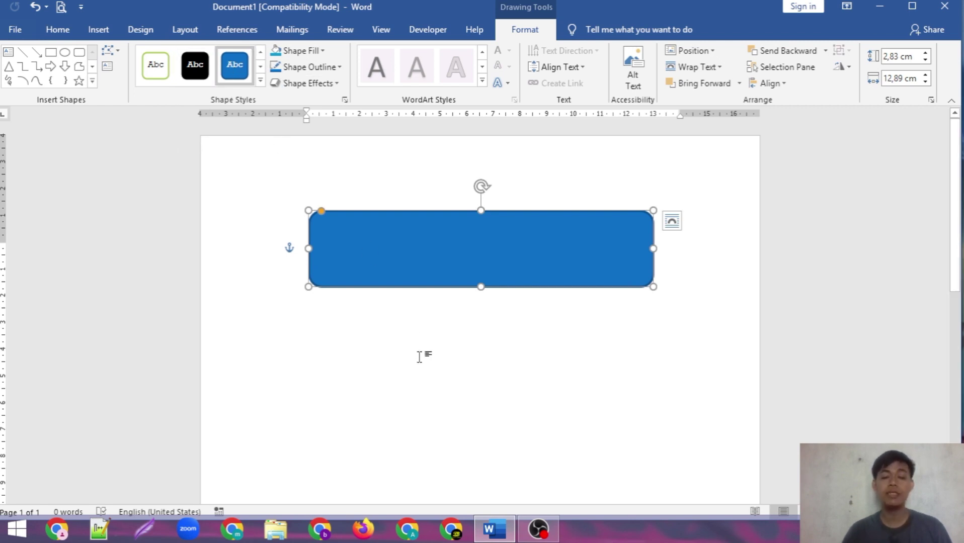
click(425, 363)
click(415, 247)
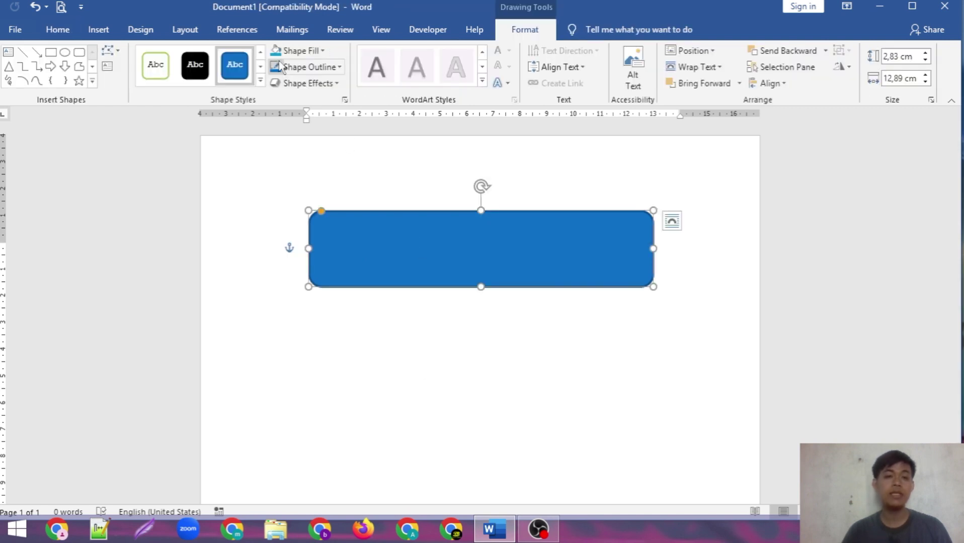
click(260, 82)
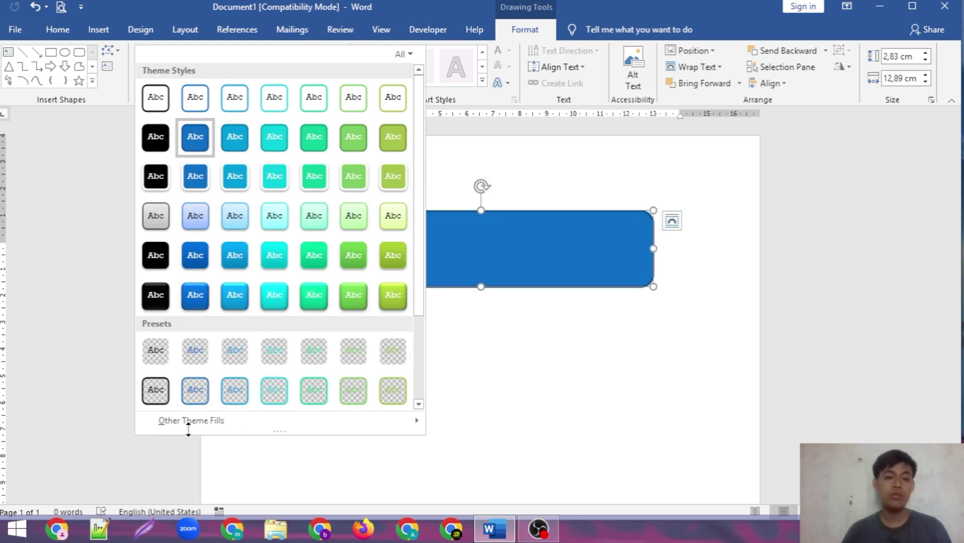
mouse_move(185, 426)
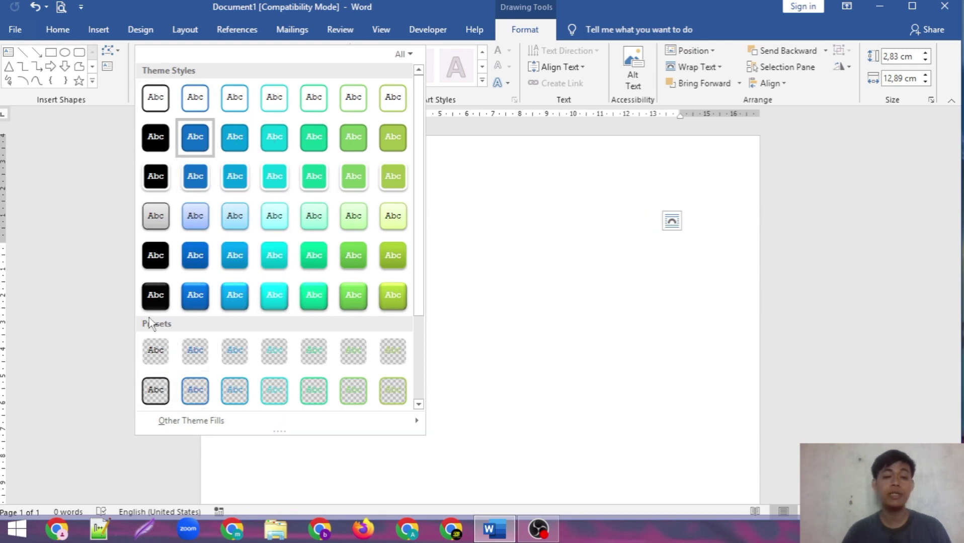
click(474, 189)
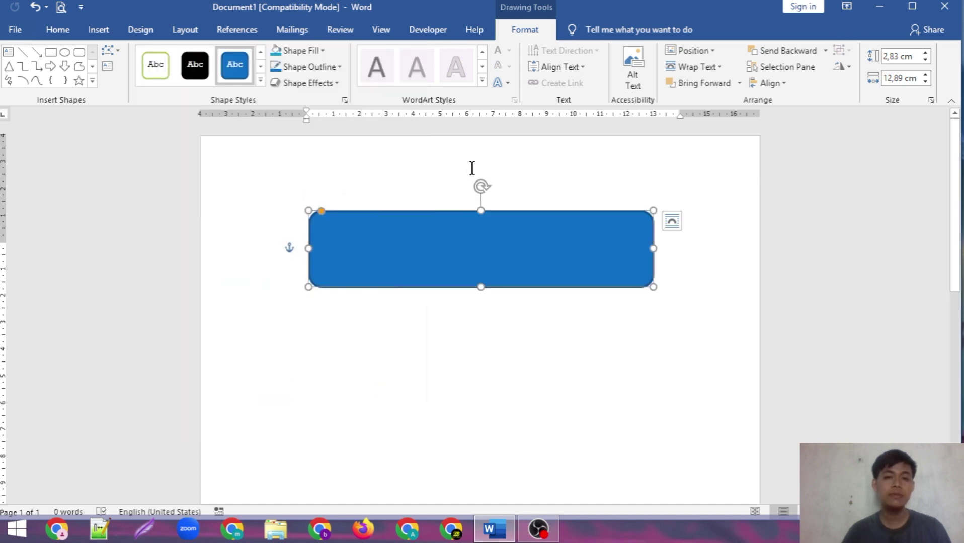
Examine the fill choices for the rounded rectangle, including the texture and gradient galleries
click(323, 52)
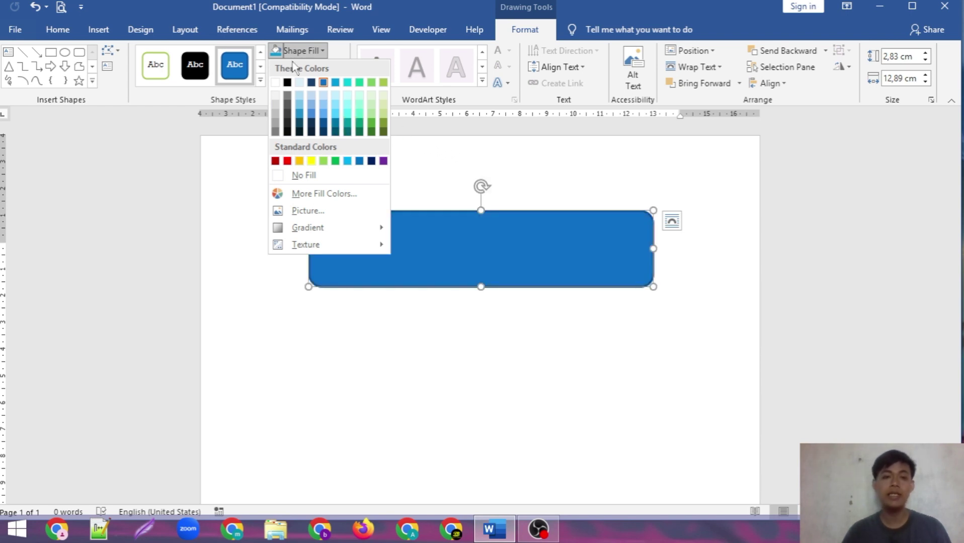
click(323, 51)
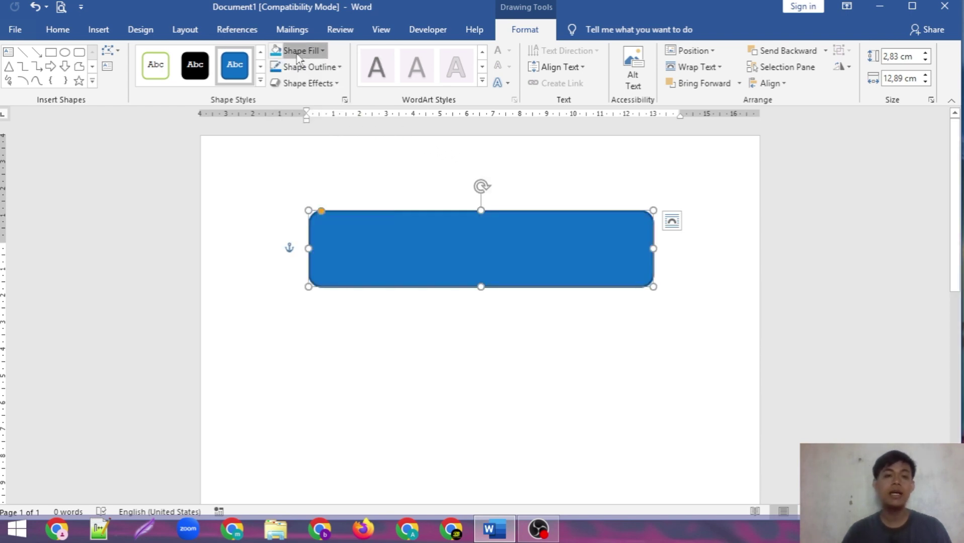
click(325, 51)
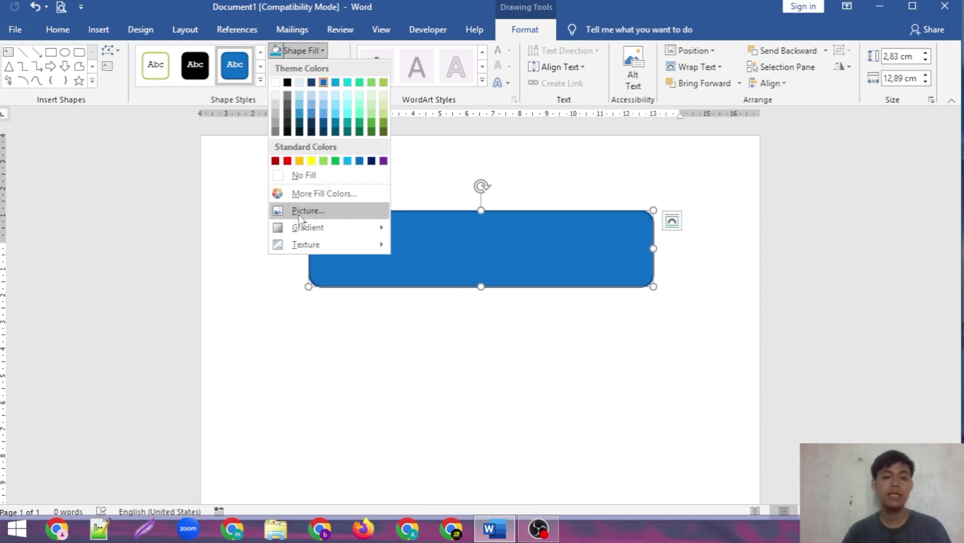
mouse_move(304, 228)
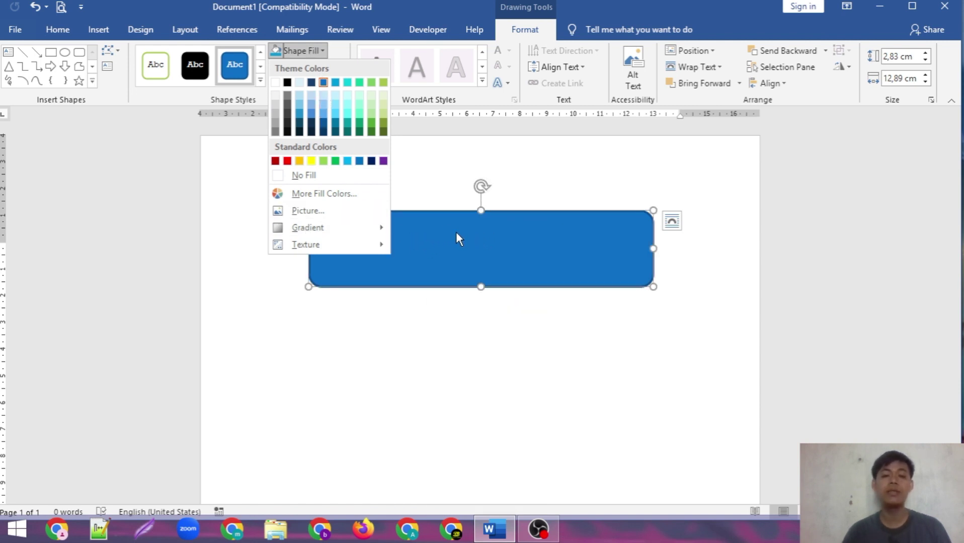
mouse_move(366, 246)
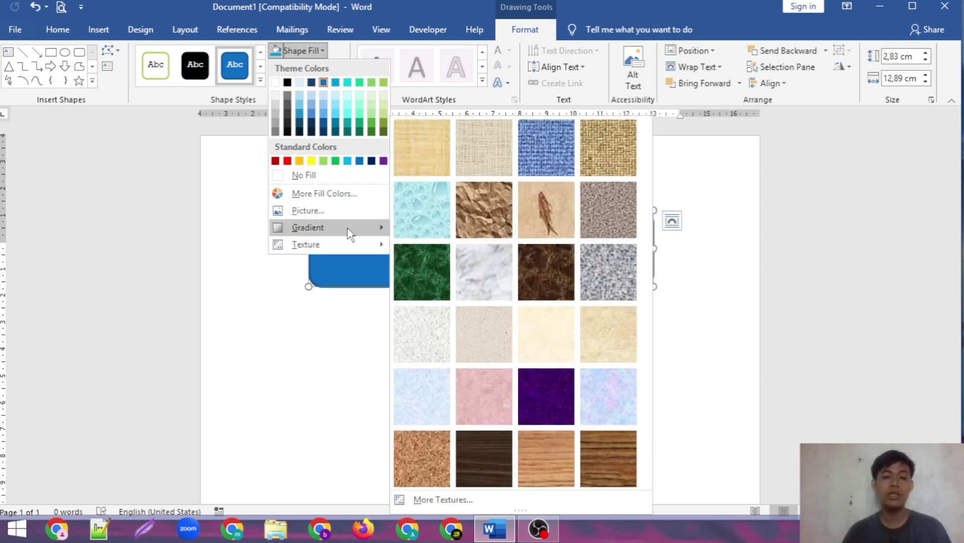
mouse_move(347, 229)
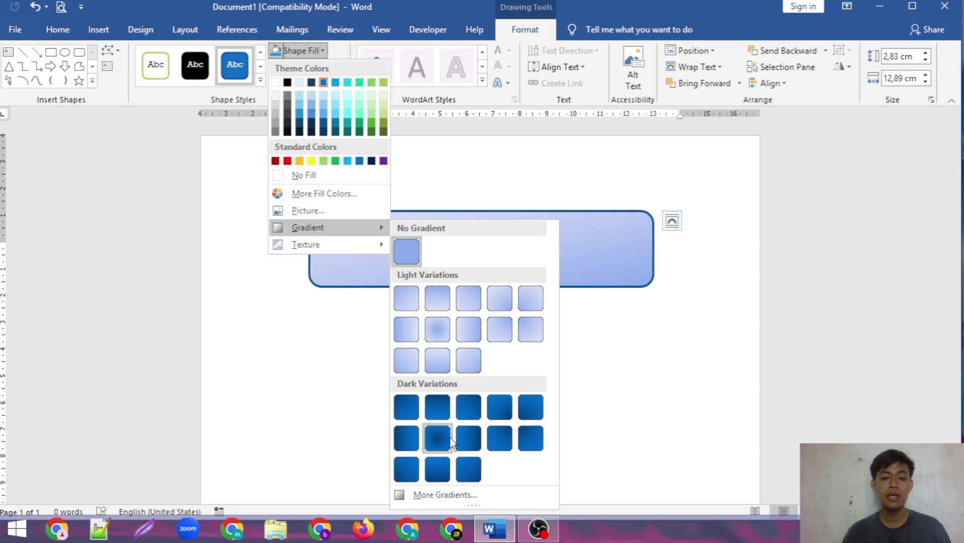
Try a 3% transparency on the rectangle's solid fill and reset it to 0%
click(445, 495)
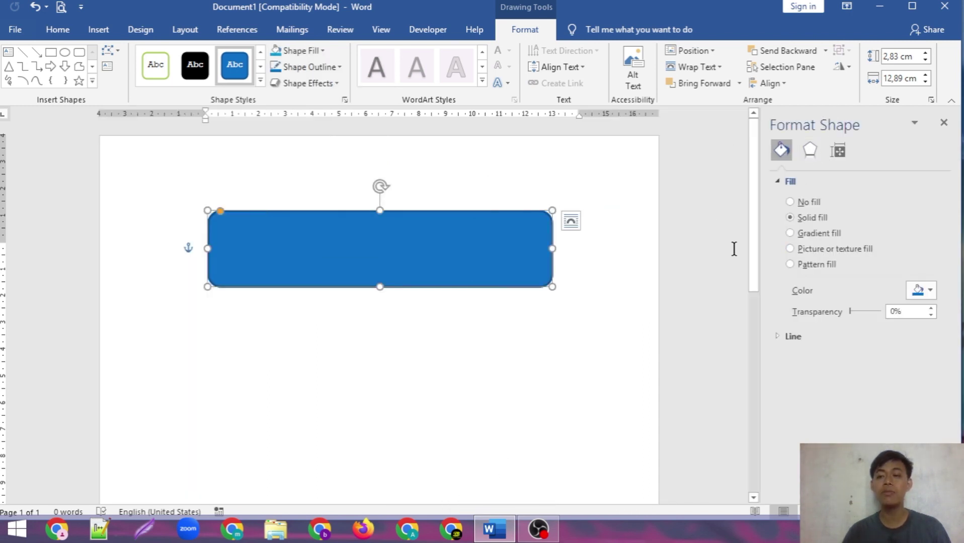
click(859, 311)
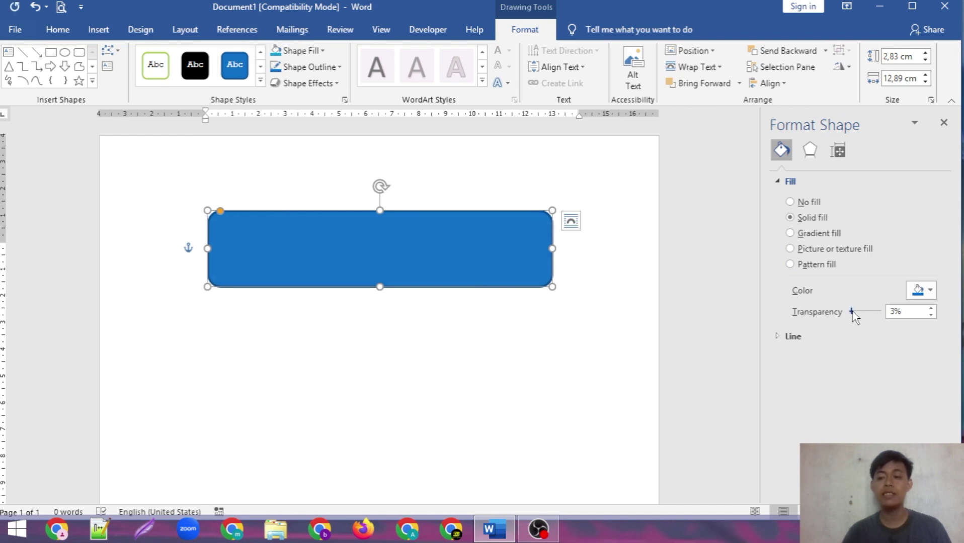
drag(852, 312, 869, 319)
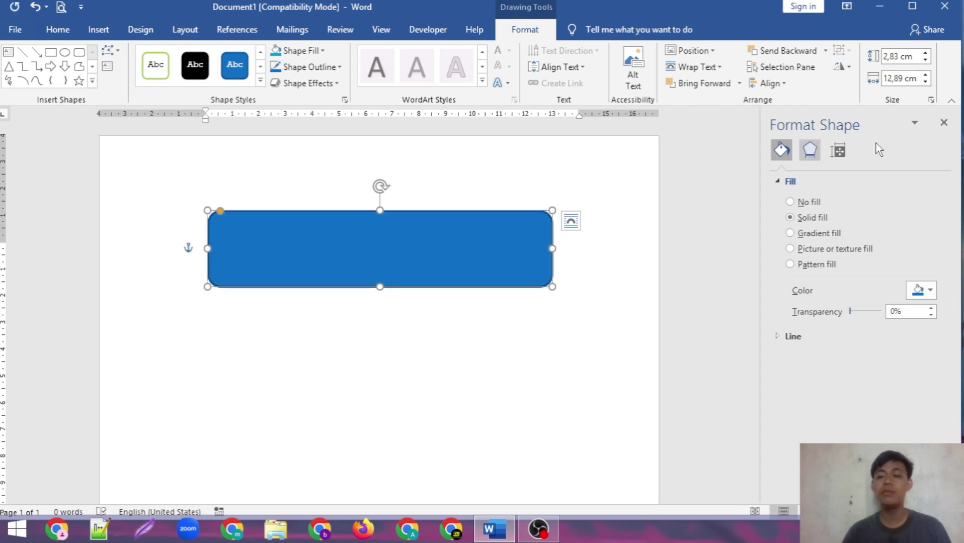
click(944, 122)
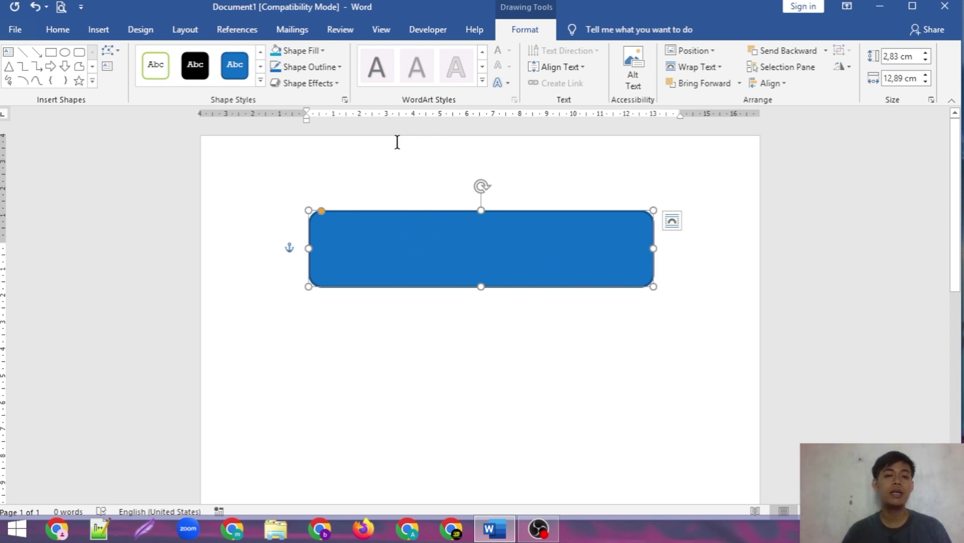
Give the rounded rectangle a red outline with a solid line style
click(340, 67)
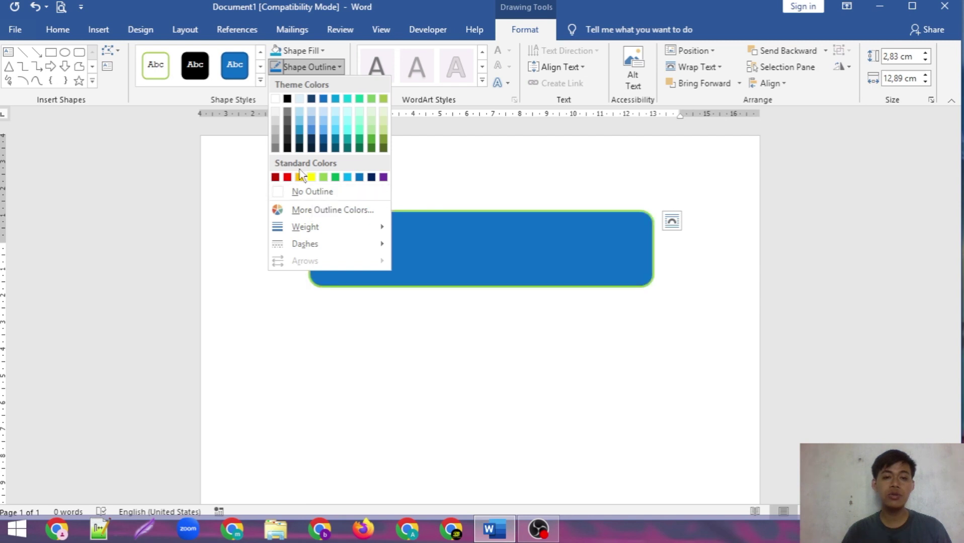
click(288, 178)
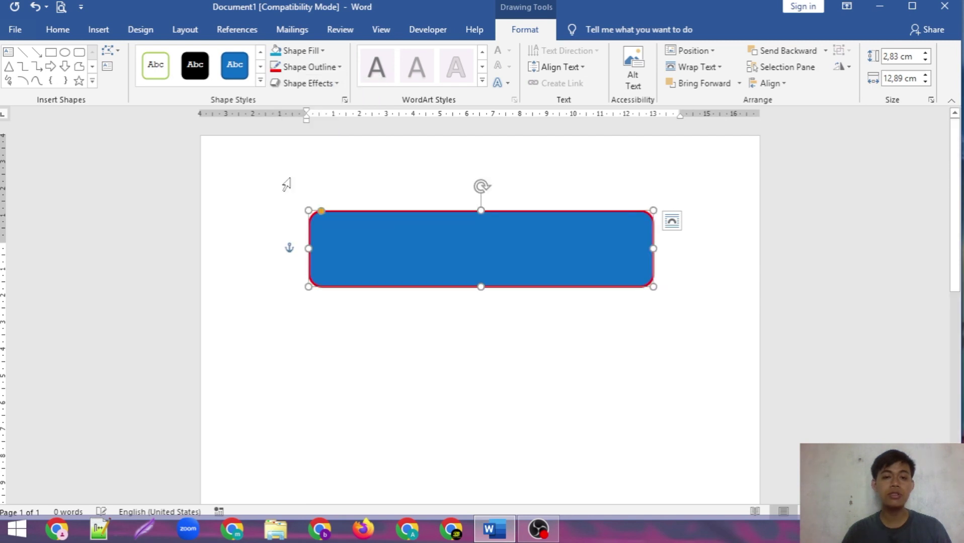
click(339, 69)
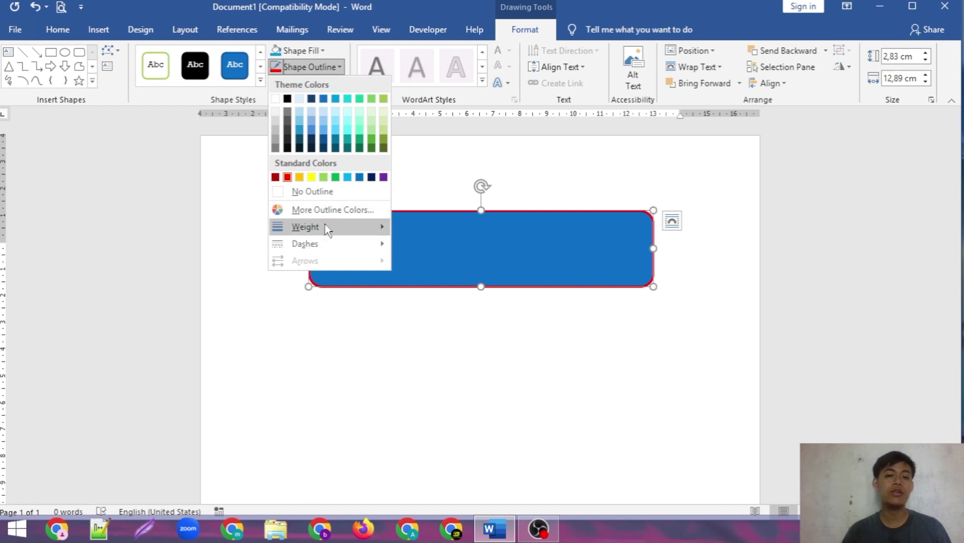
mouse_move(330, 227)
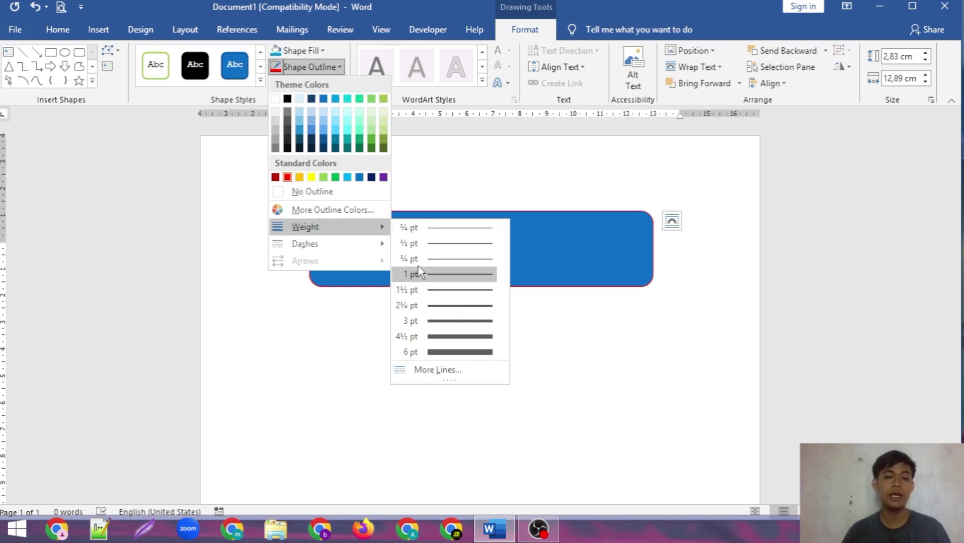
mouse_move(353, 245)
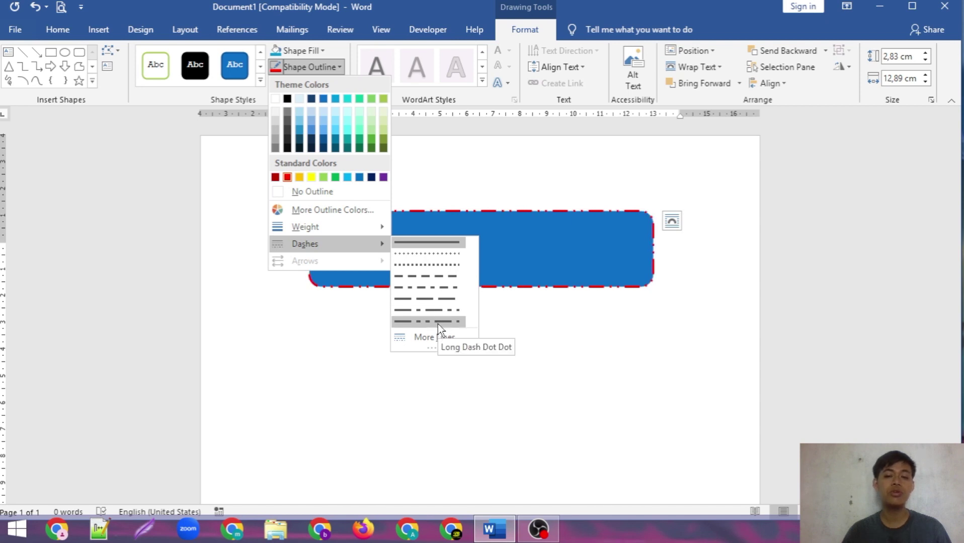
click(438, 243)
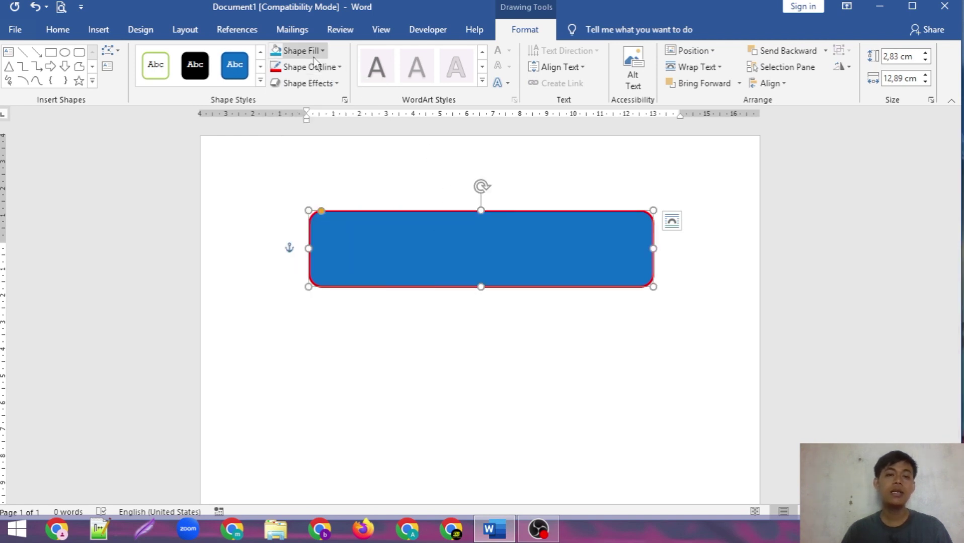
Preview the preset effects for the rounded rectangle and move the shape to the lower right part of the page
click(336, 83)
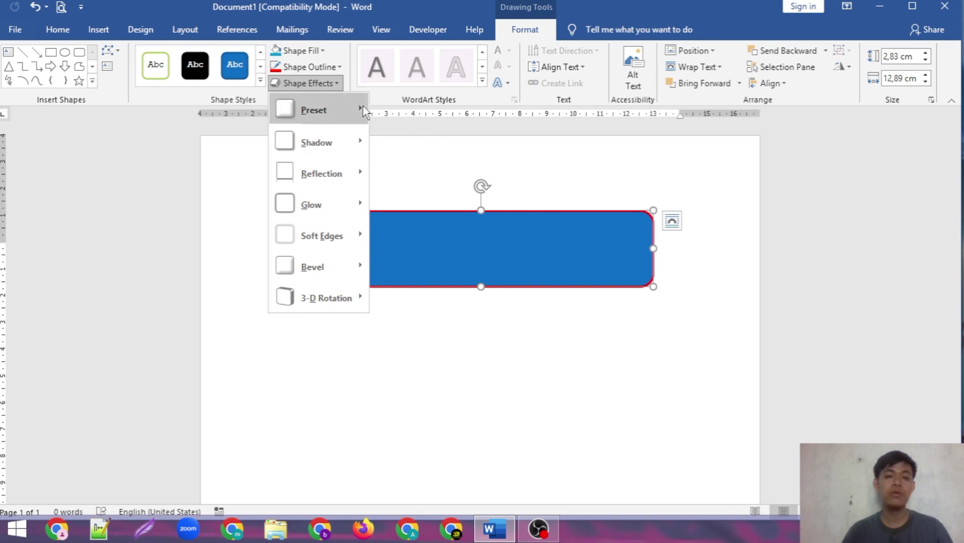
mouse_move(352, 110)
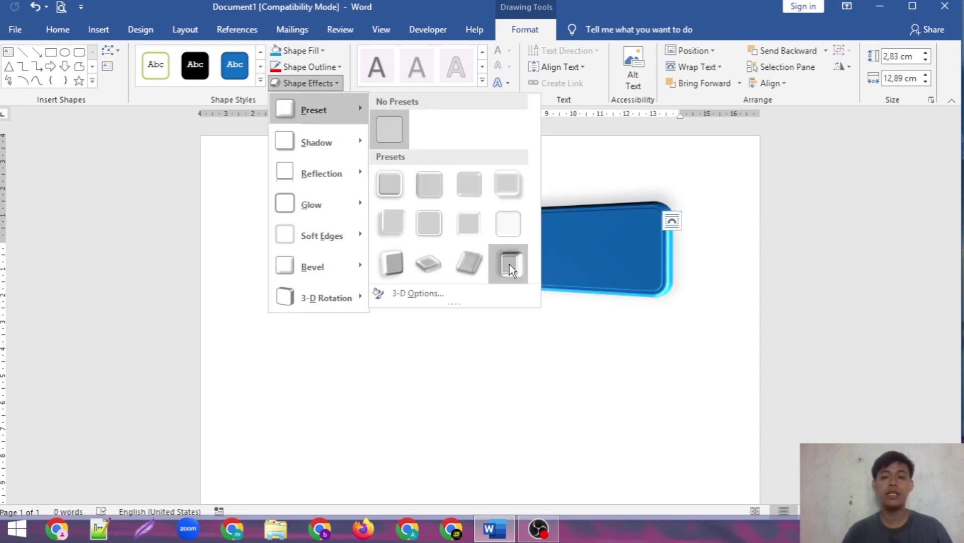
click(564, 254)
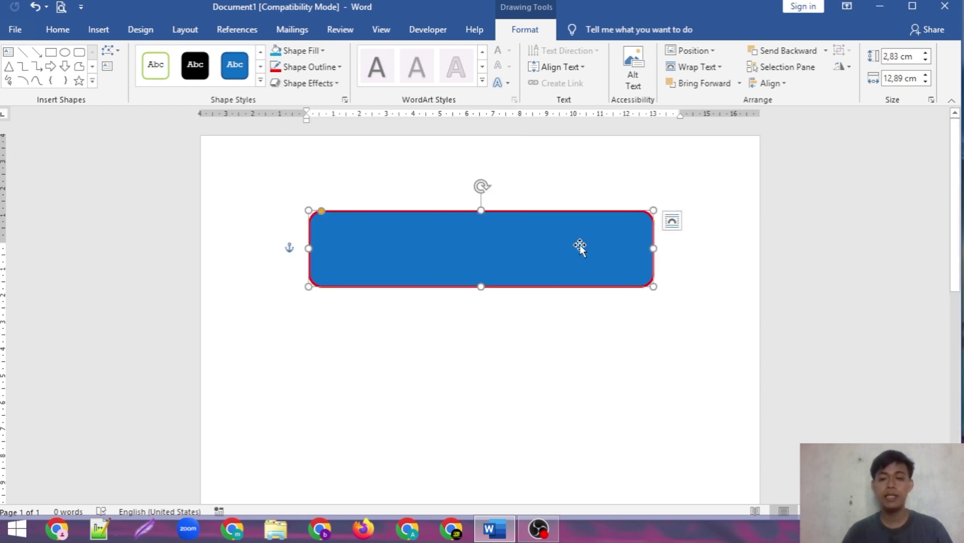
drag(562, 245, 643, 389)
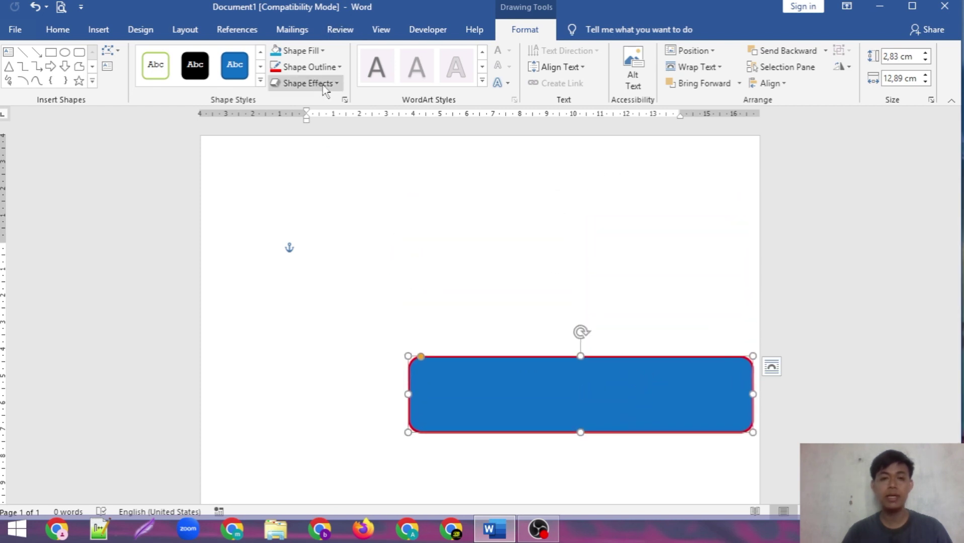
Examine the preset, shadow, reflection, glow, soft edges, bevel and 3-D rotation effects available for the rounded rectangle
click(306, 83)
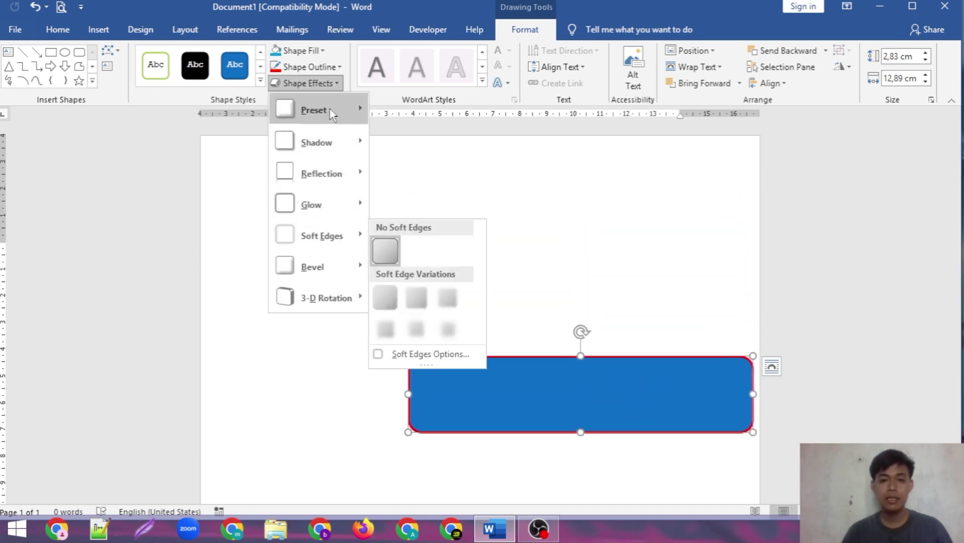
mouse_move(322, 109)
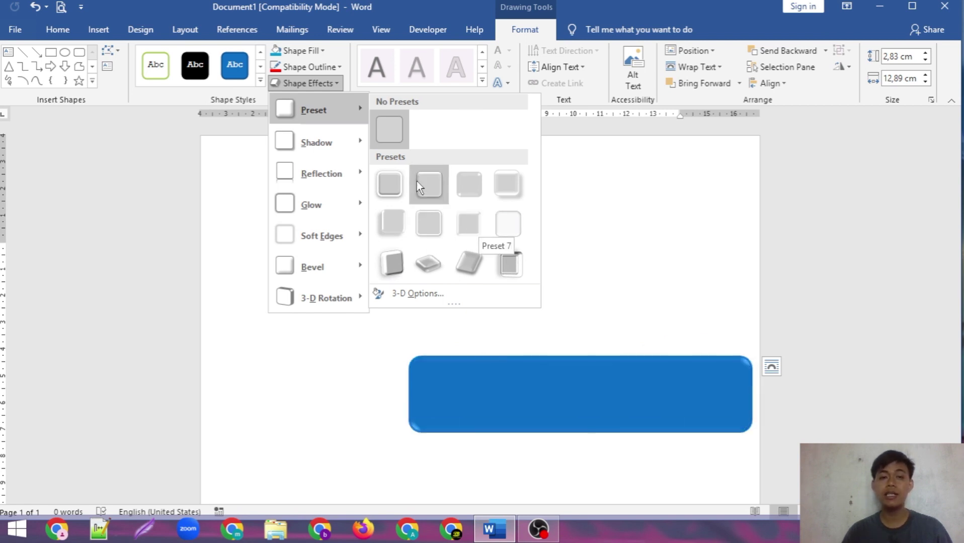
mouse_move(340, 136)
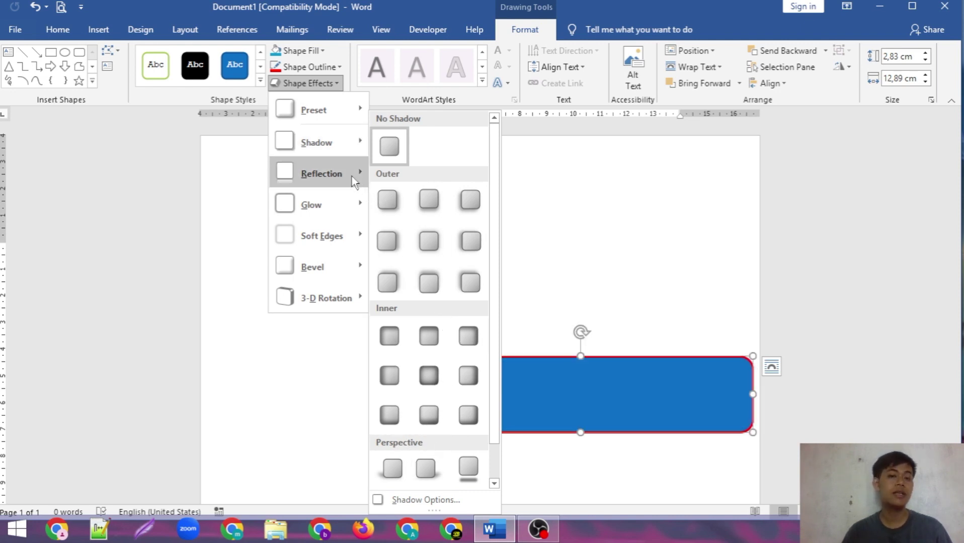
mouse_move(352, 176)
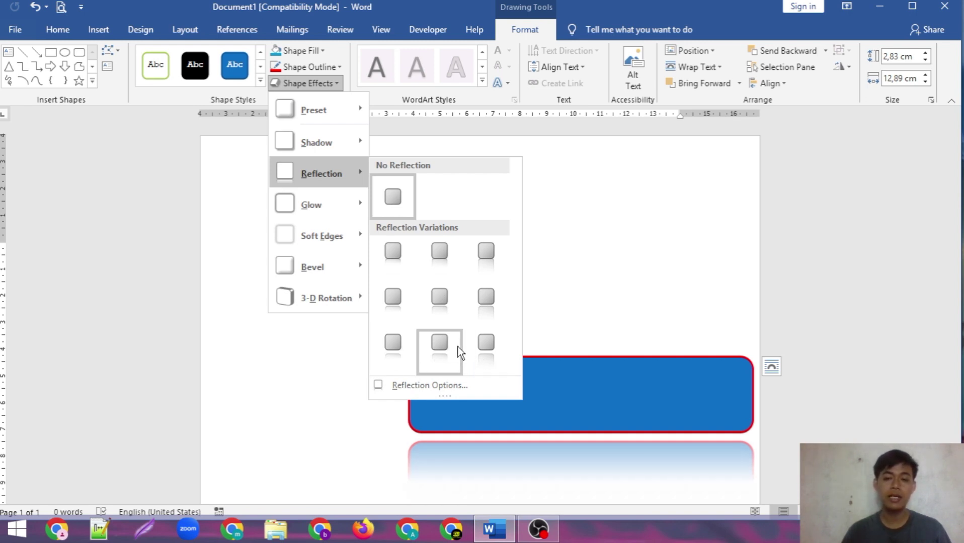
mouse_move(320, 207)
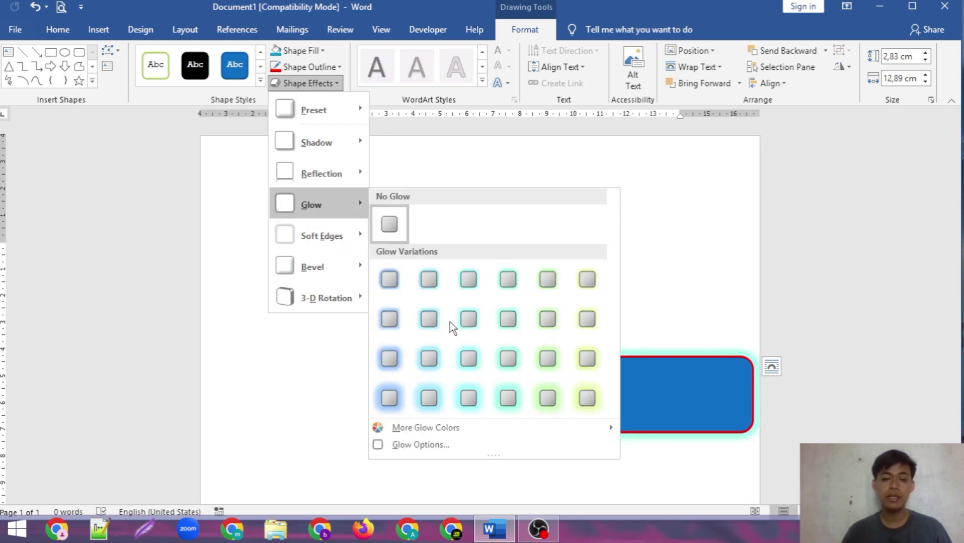
mouse_move(348, 241)
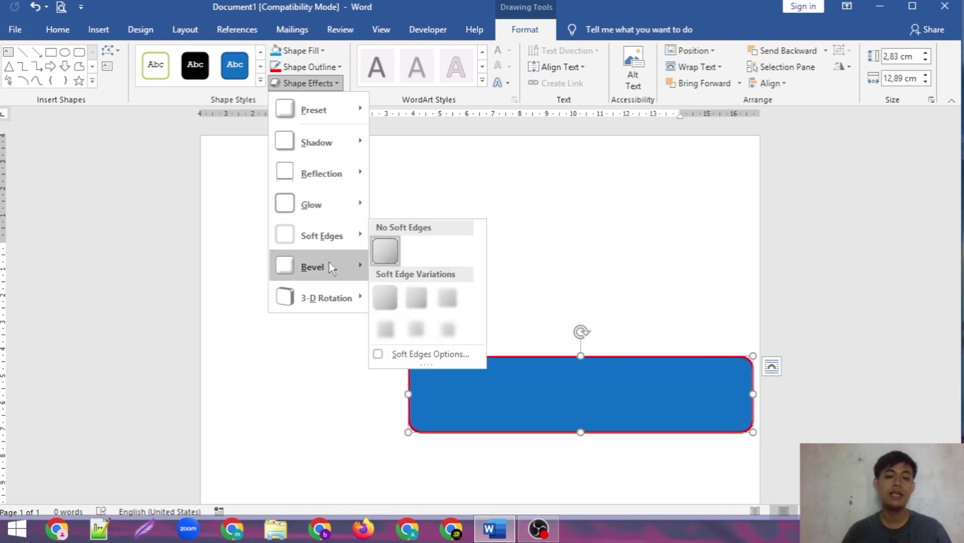
mouse_move(352, 272)
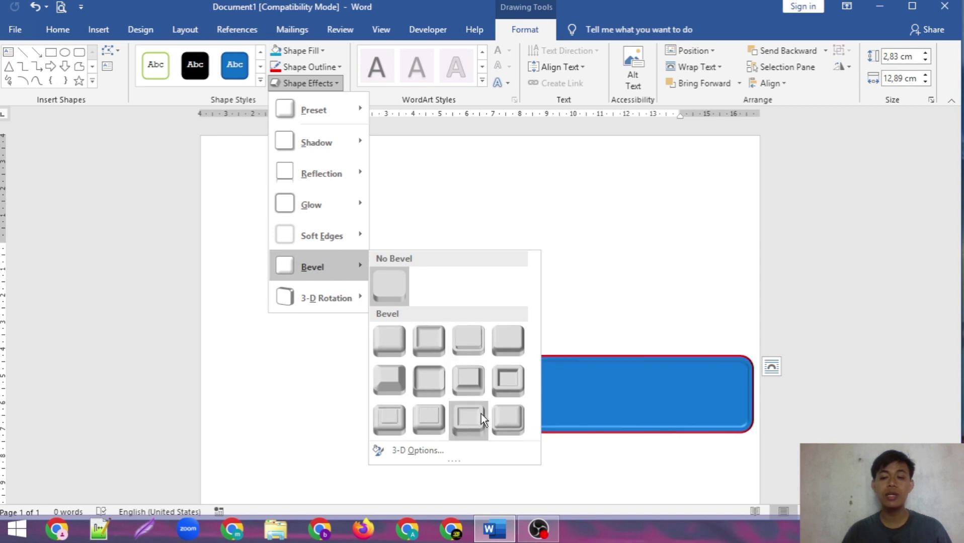
mouse_move(334, 305)
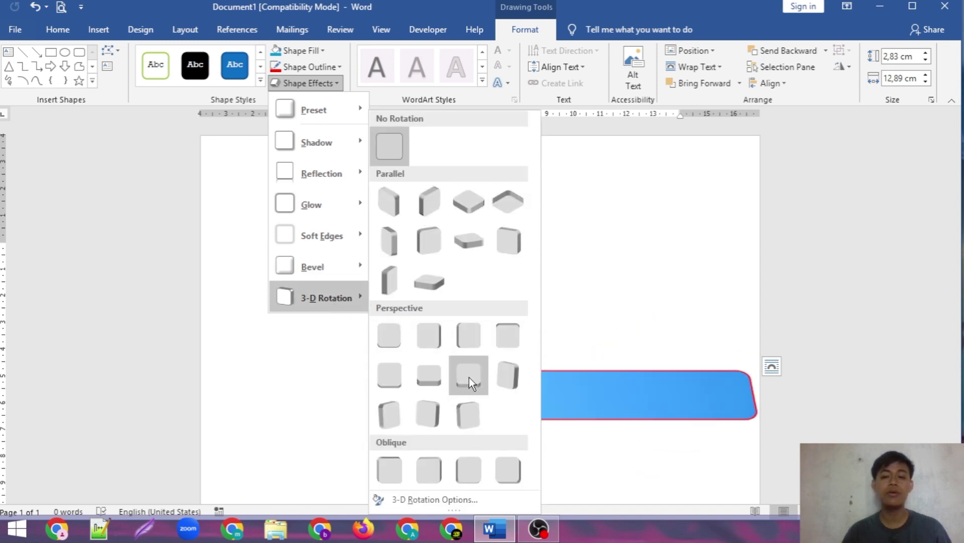
mouse_move(322, 179)
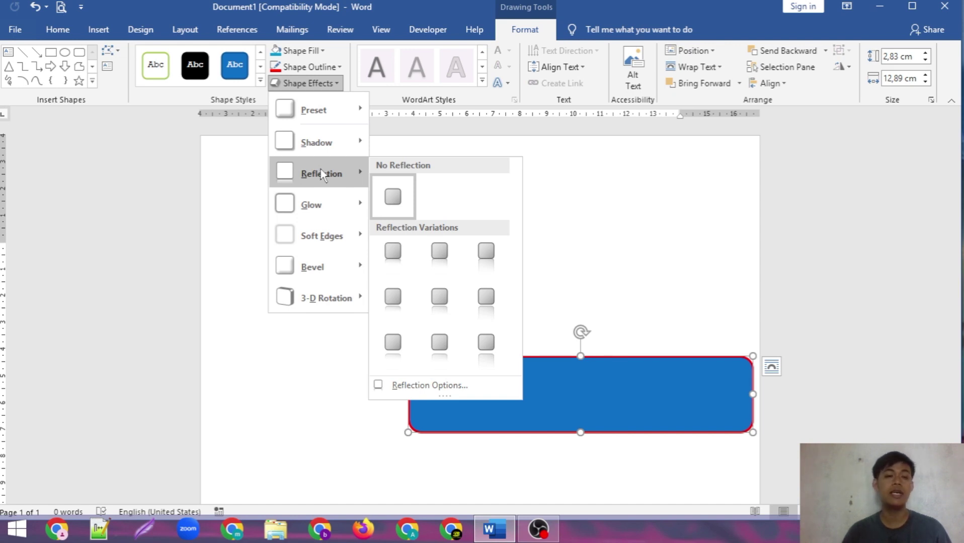
click(441, 151)
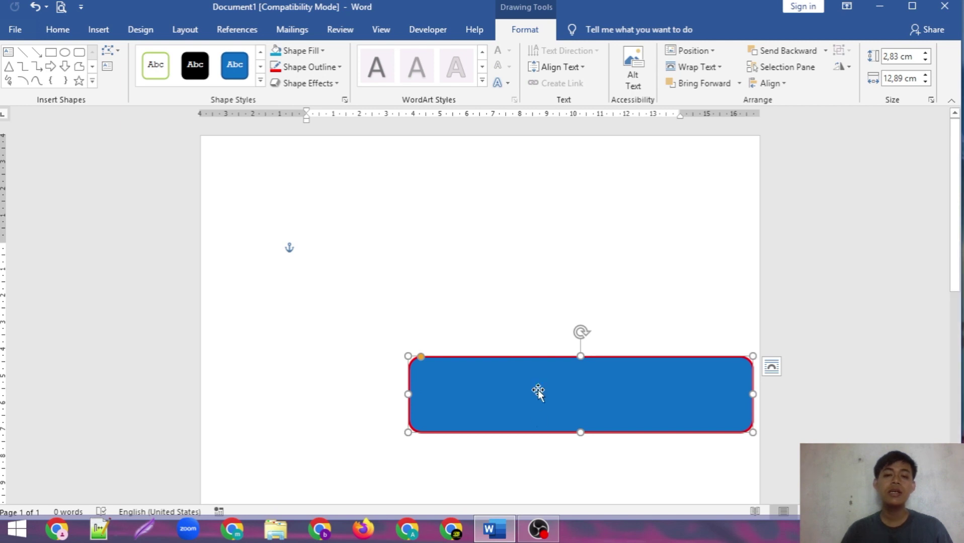
Move the rounded rectangle back up near the top of the page
drag(526, 370, 433, 222)
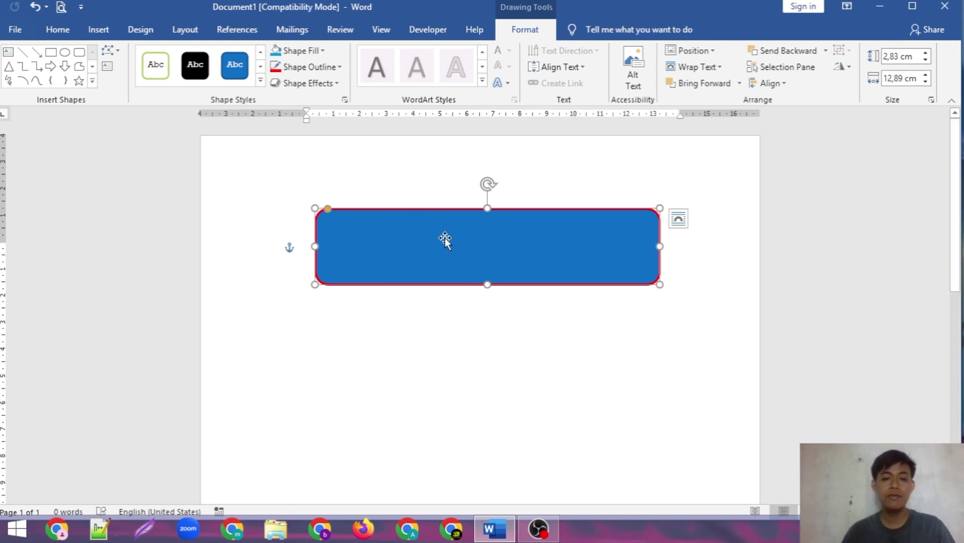
Try placeholder text "dgfgfgfht" inside the rounded rectangle and delete it
text(dgfgfgfht)
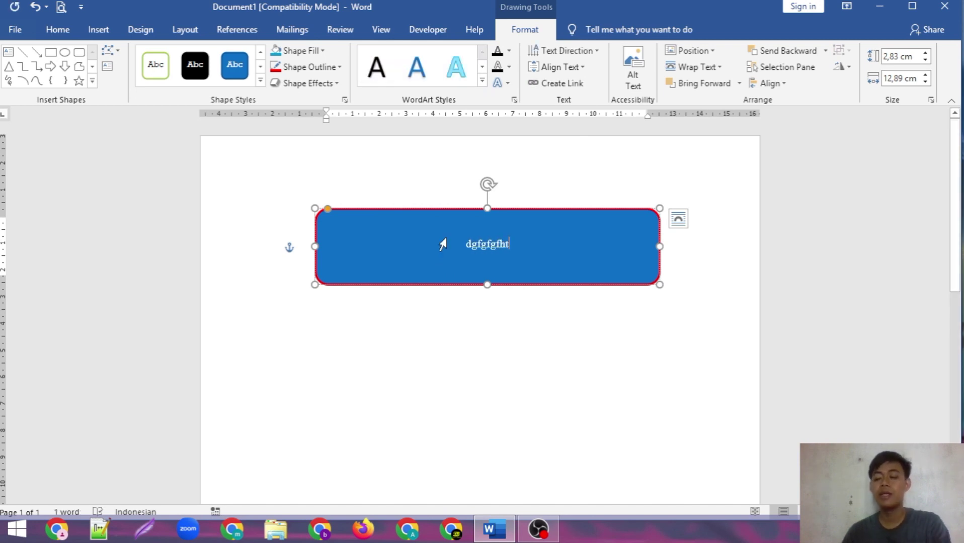
key(BackSpace)
key(BackSpace)
key(BackSpace)
key(BackSpace)
key(BackSpace)
key(BackSpace)
key(BackSpace)
key(BackSpace)
key(BackSpace)
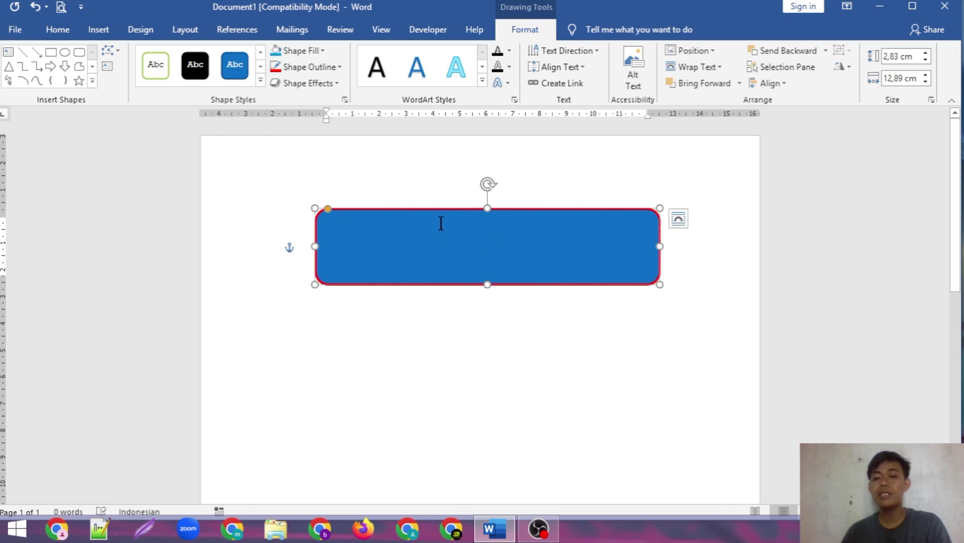
Add the text "Belajar Shaphes Di Word" inside the rounded rectangle
right_click(430, 211)
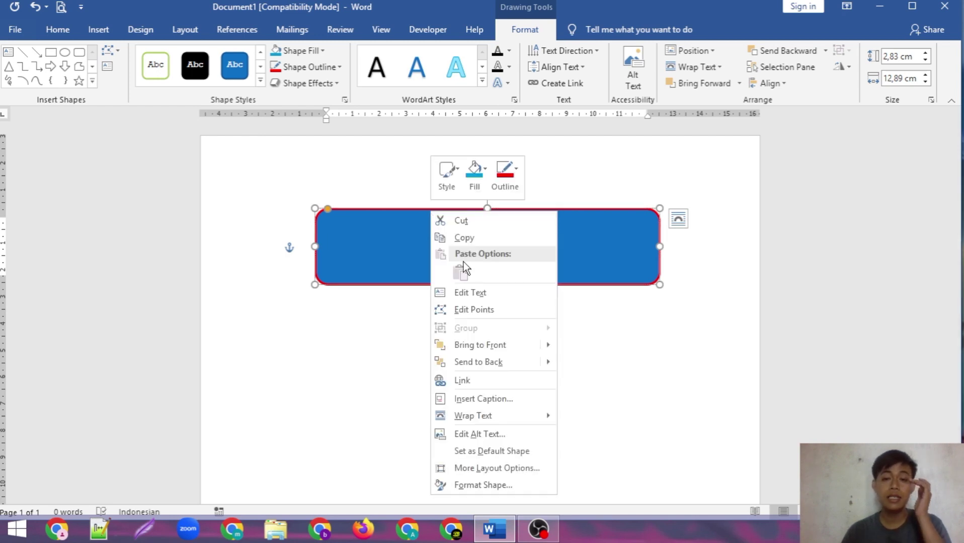
click(473, 294)
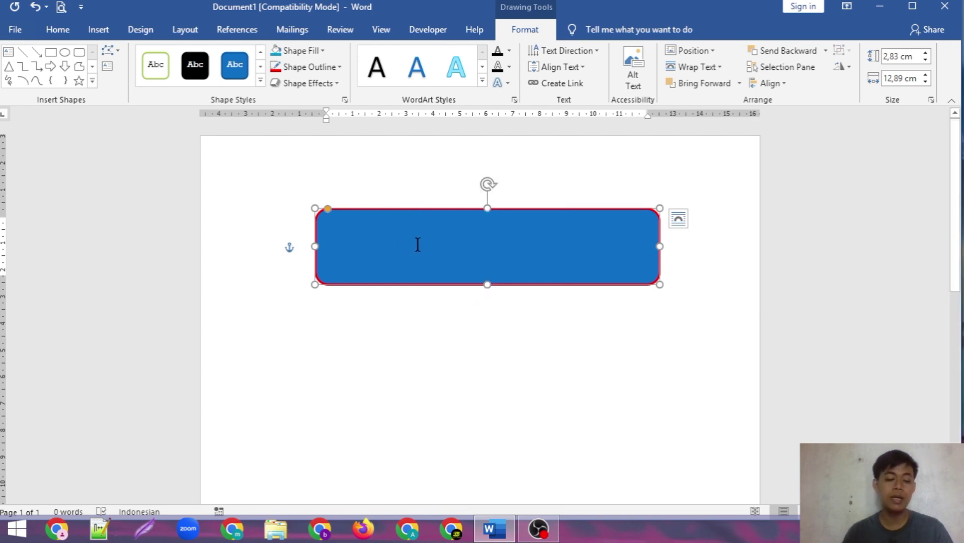
text(Be)
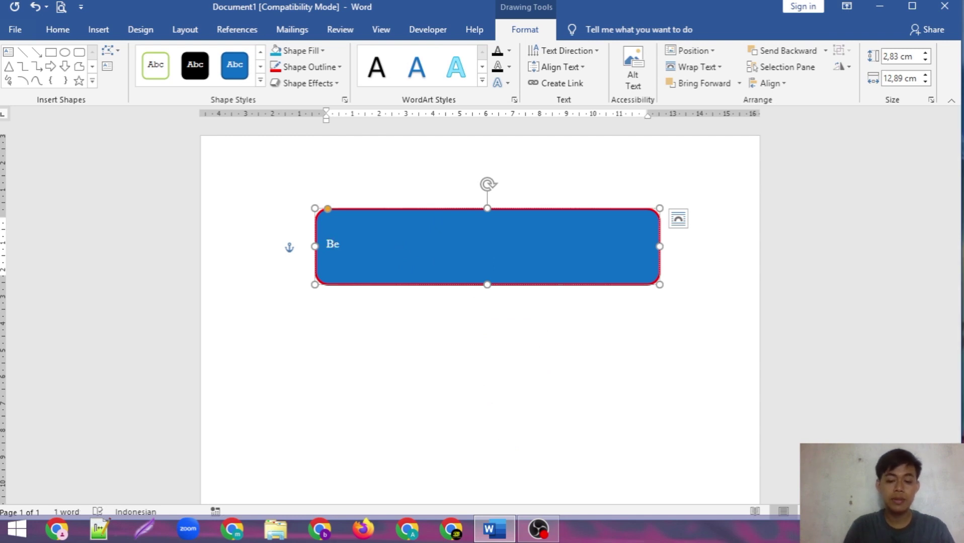
text(lajar)
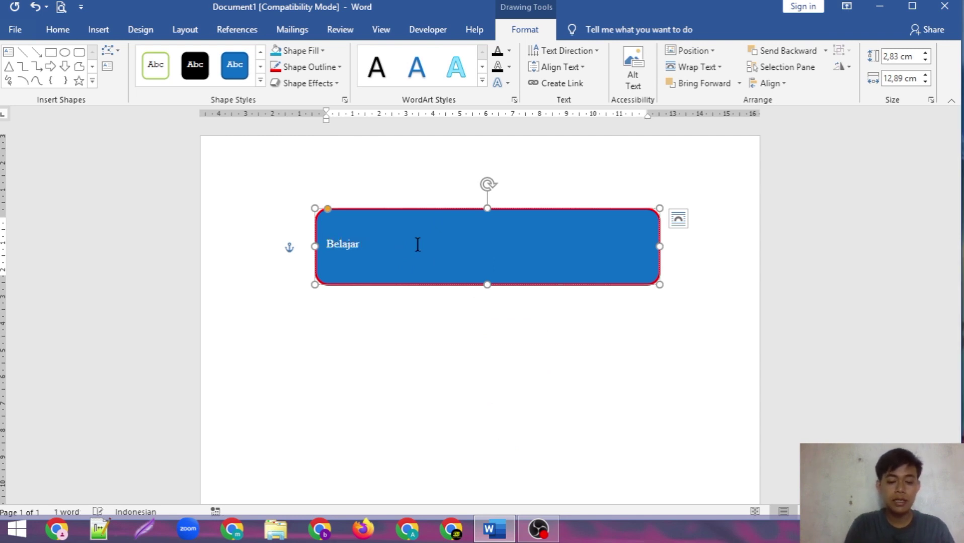
text( Sha)
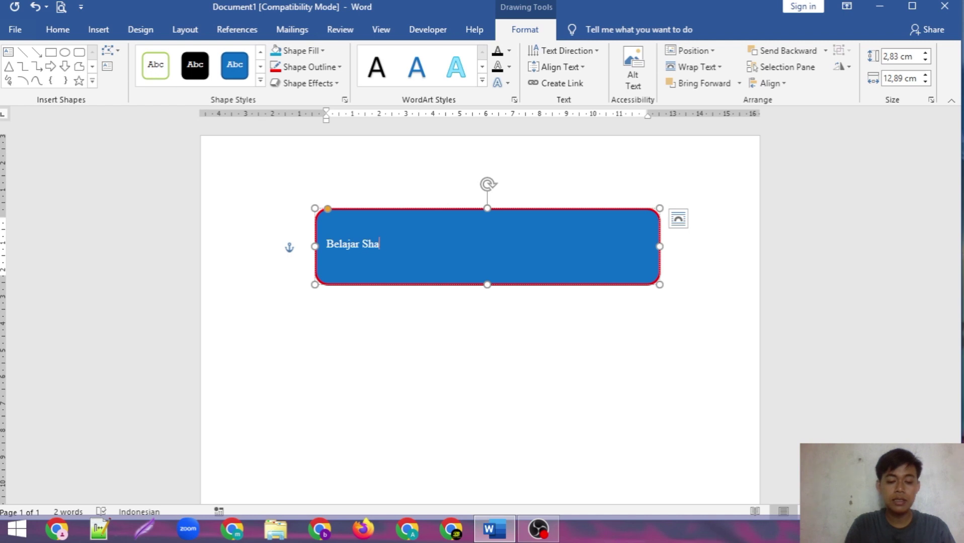
text(phes D)
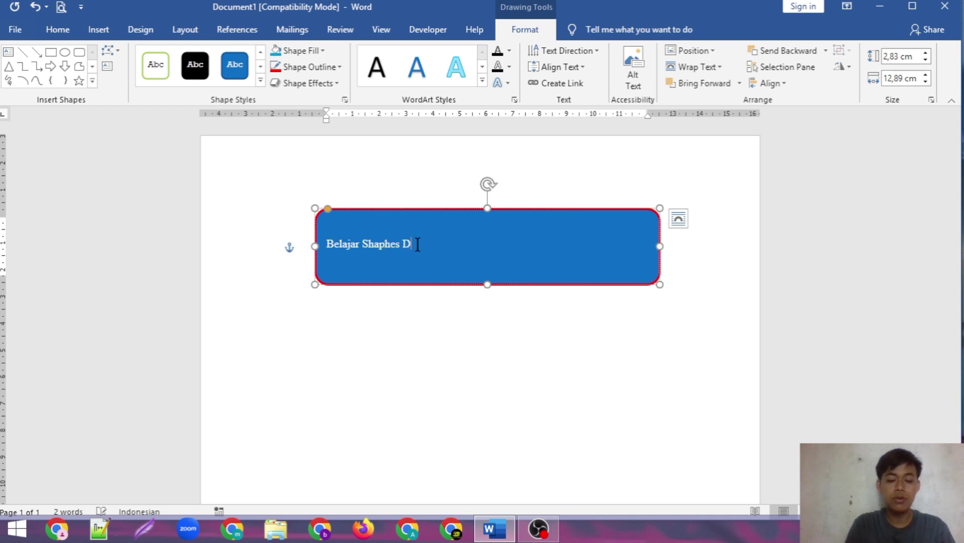
text(i Wor)
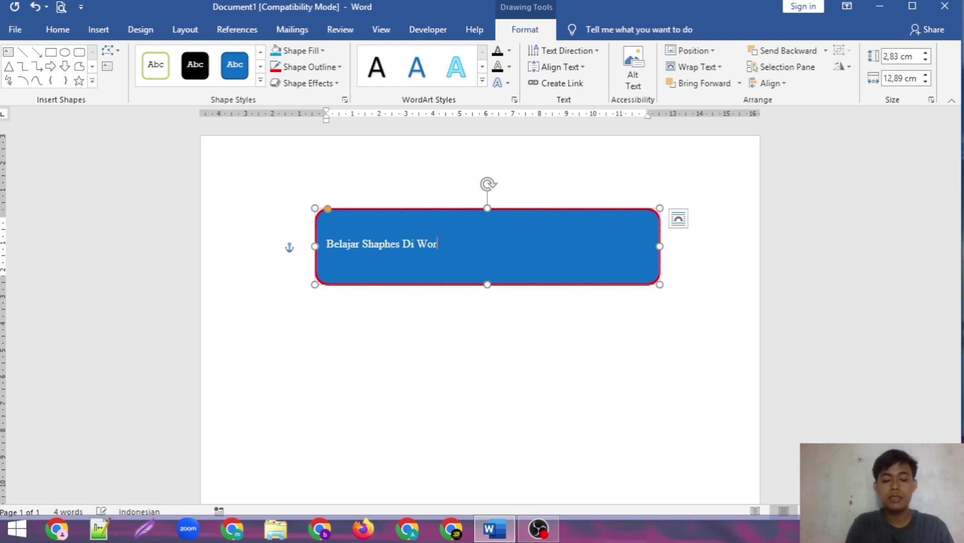
text(d)
Try font size 48 on all the text in the rounded rectangle, and settle on size 26
triple_click(419, 243)
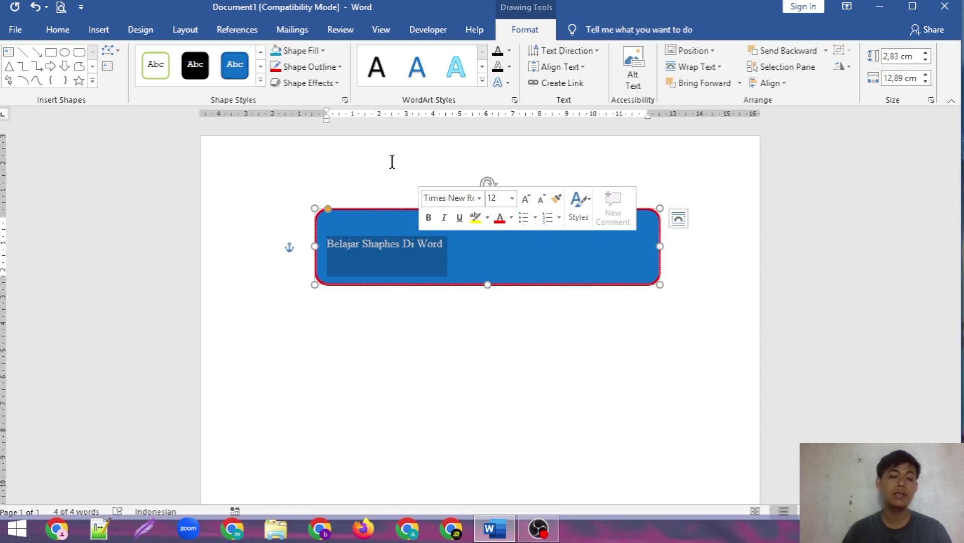
click(54, 30)
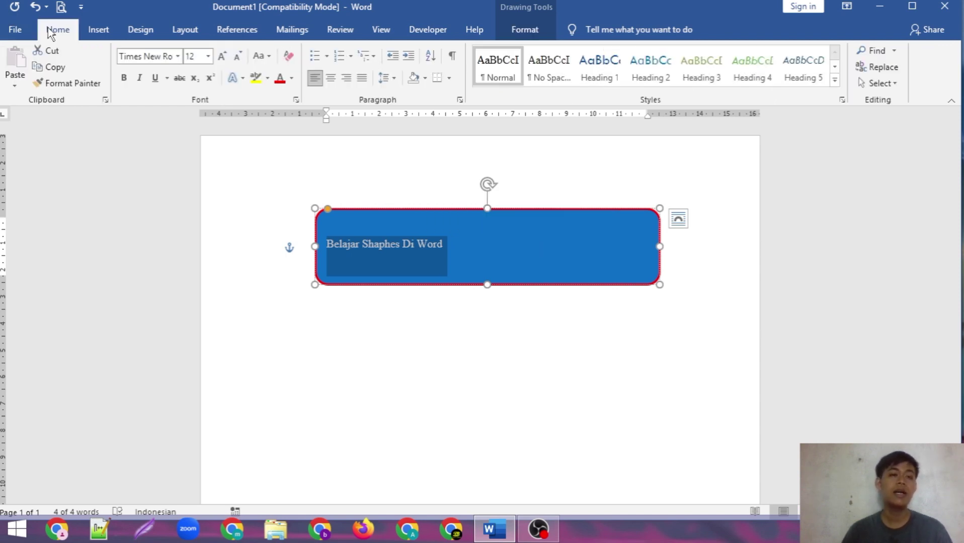
click(207, 55)
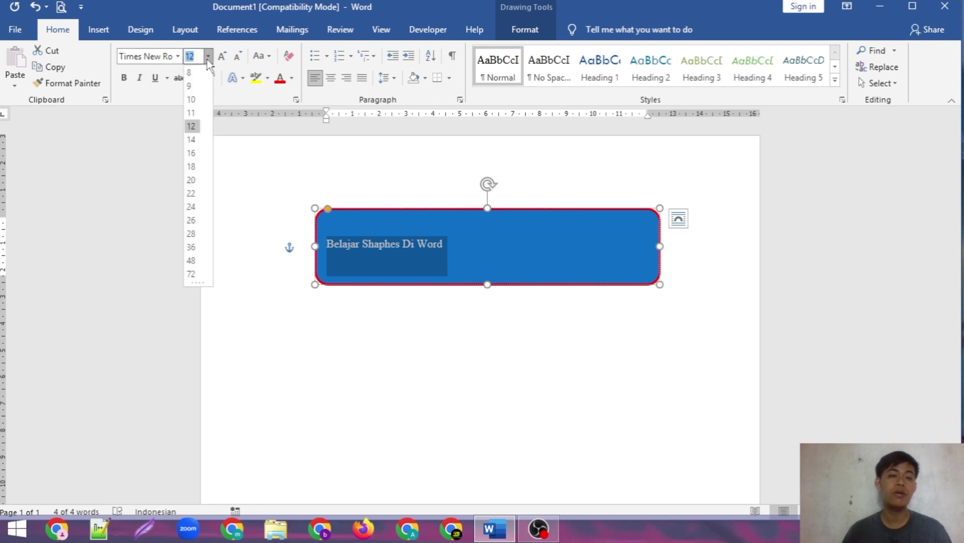
click(191, 262)
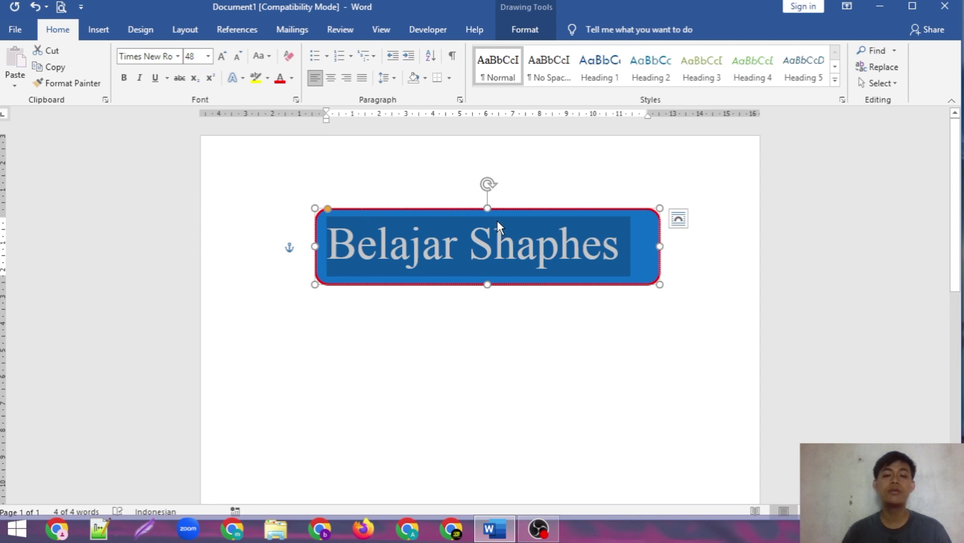
click(207, 56)
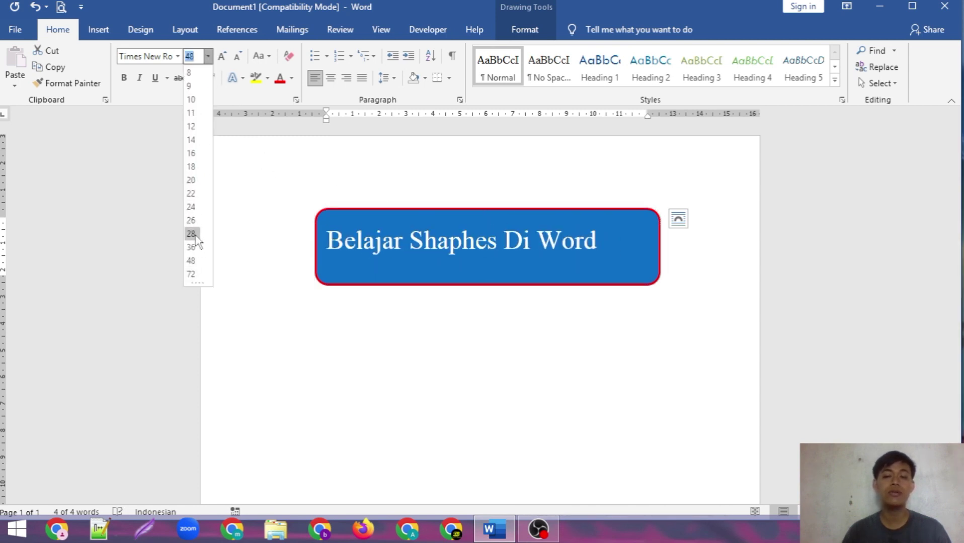
click(191, 220)
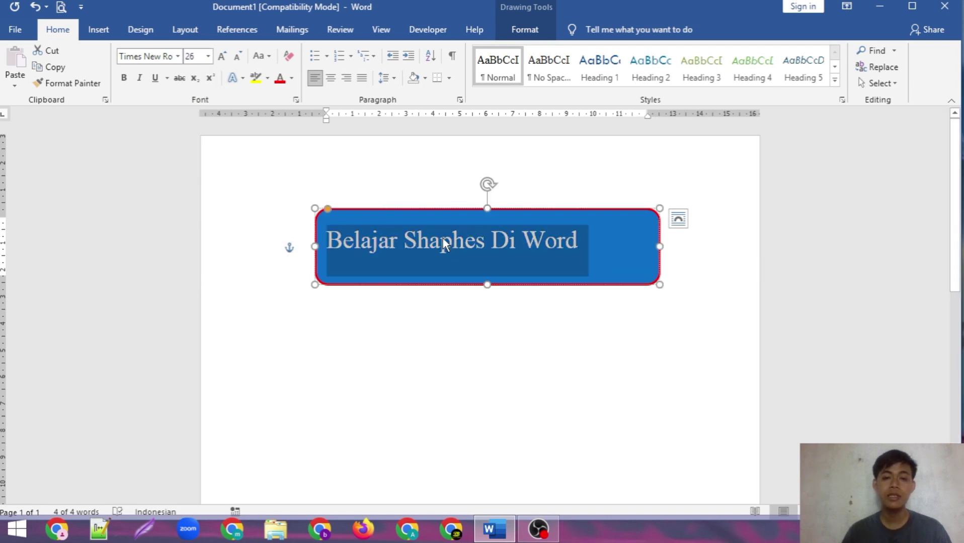
Compare the paragraph alignments on the rectangle's text and leave it centered
click(330, 78)
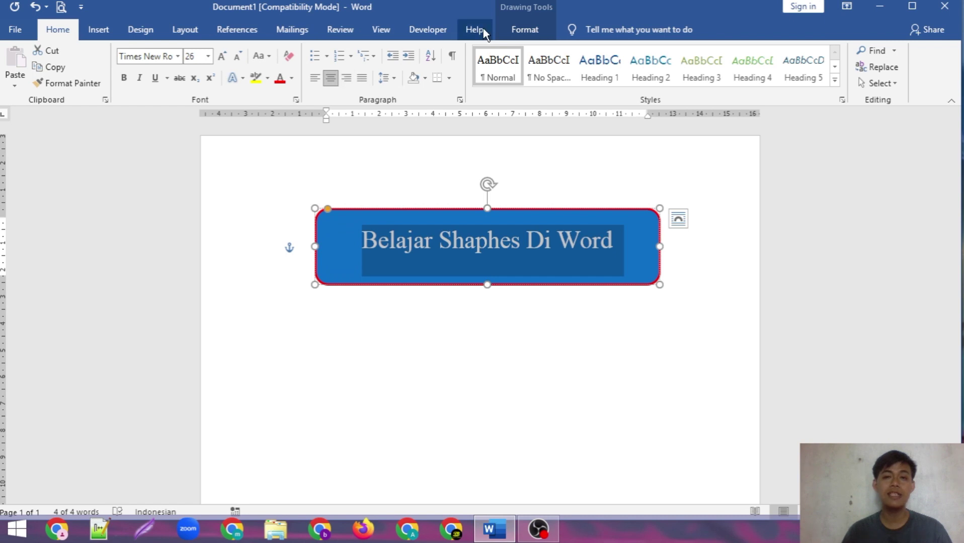
click(362, 78)
click(346, 79)
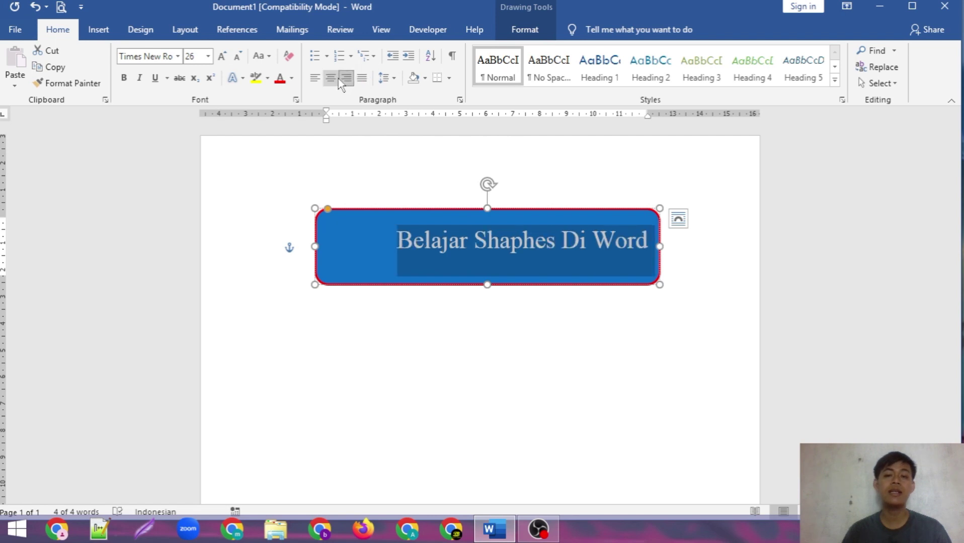
click(314, 79)
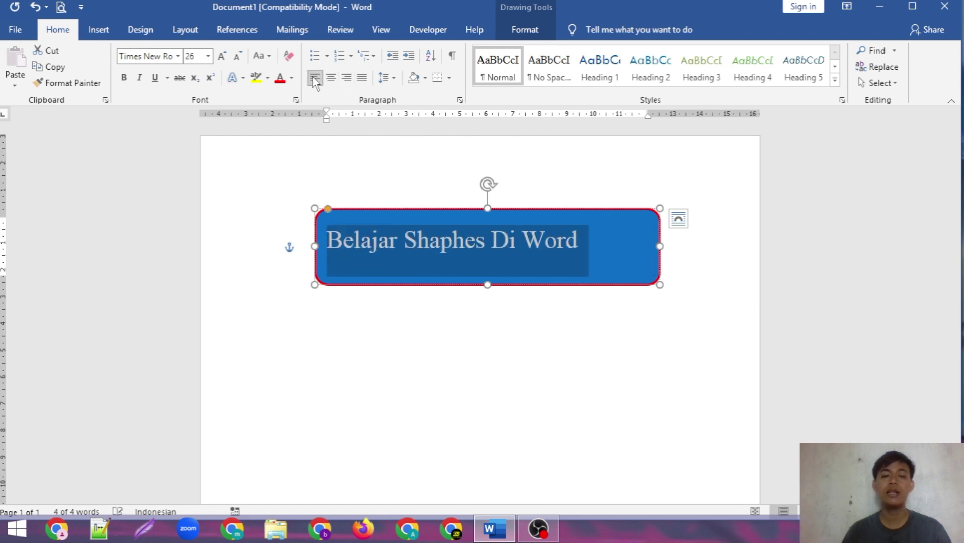
click(330, 79)
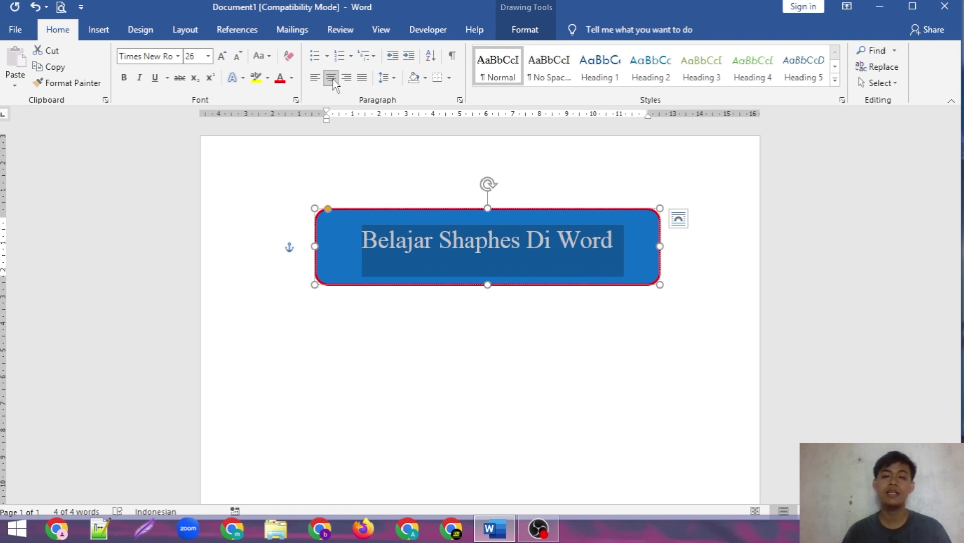
Apply a green-outlined WordArt style to the rectangle's text and look over the text fill colors
click(530, 26)
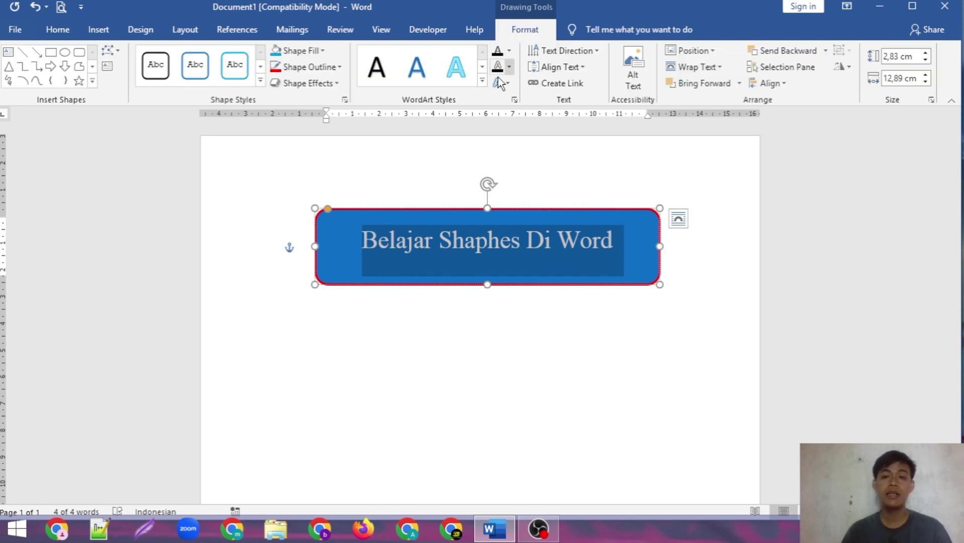
click(482, 80)
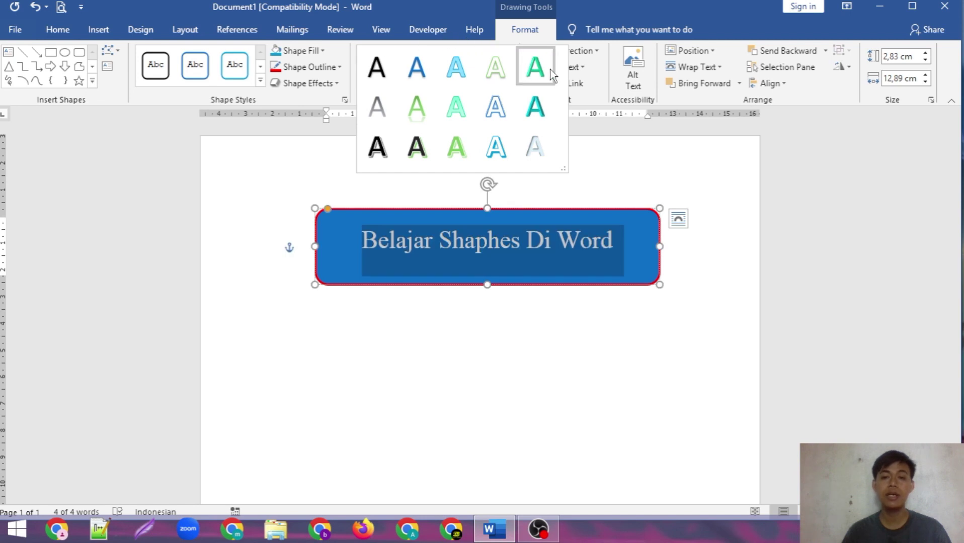
click(482, 78)
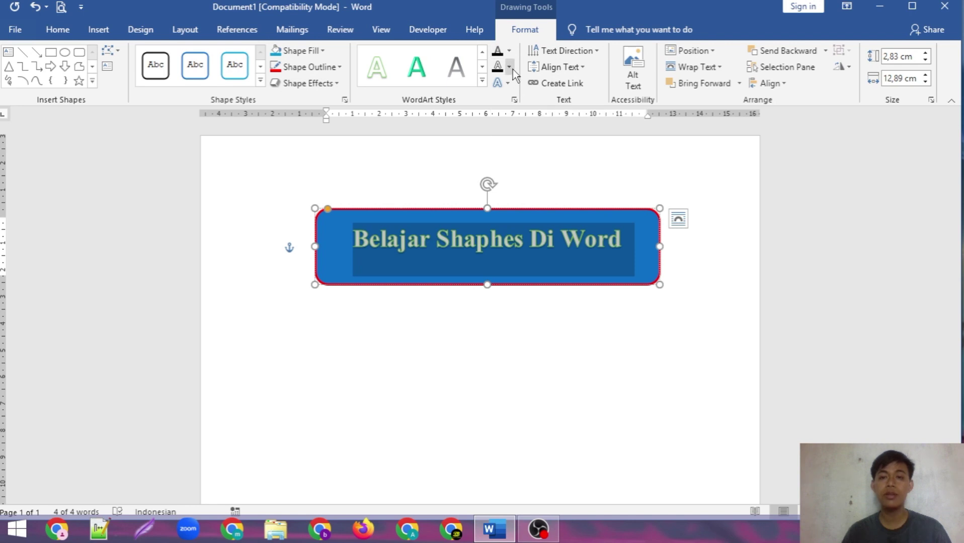
click(508, 52)
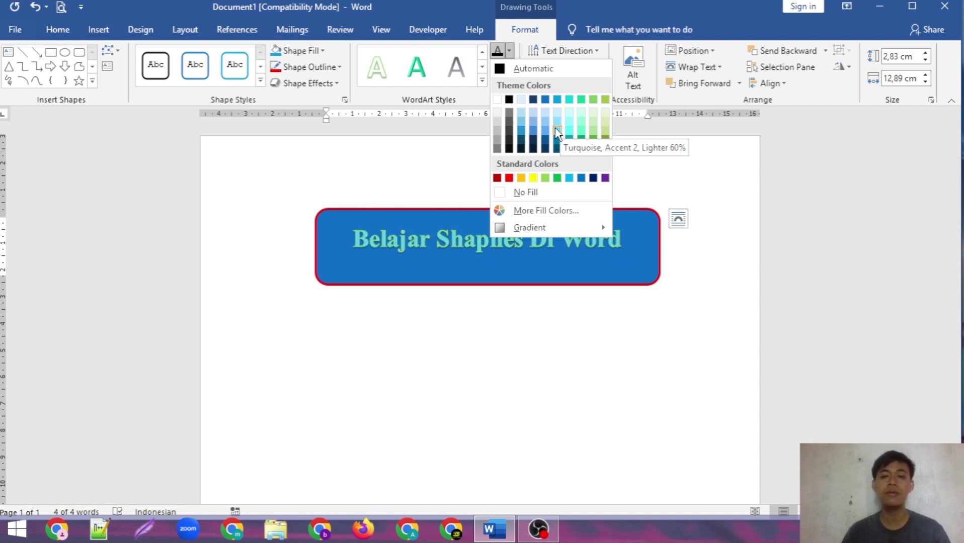
click(463, 133)
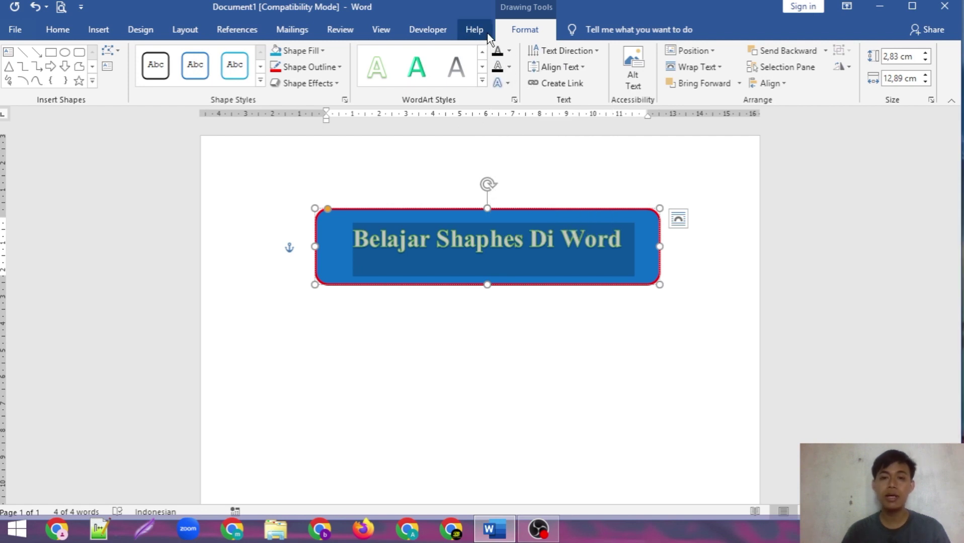
Browse the shadow and reflection text effects and apply a green glow variation to the rectangle's text
click(508, 86)
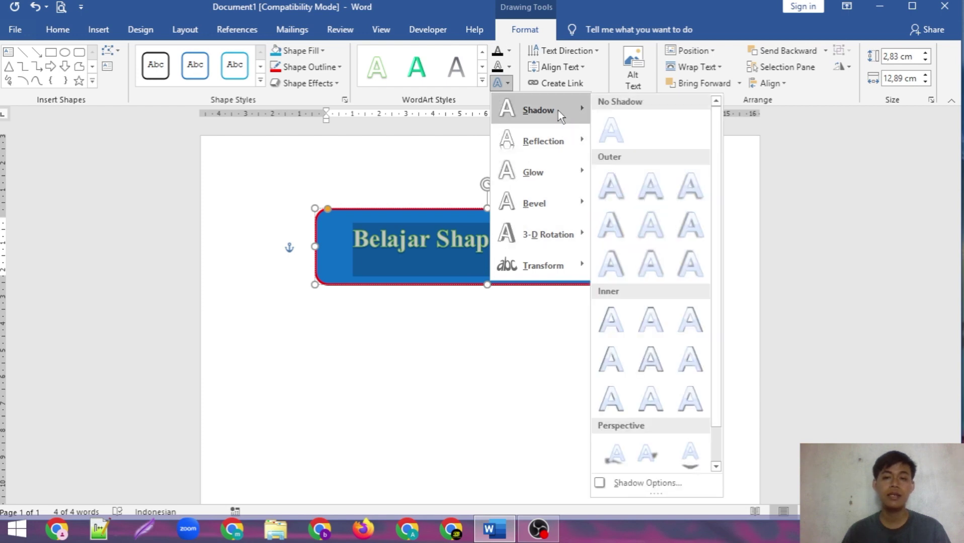
mouse_move(568, 144)
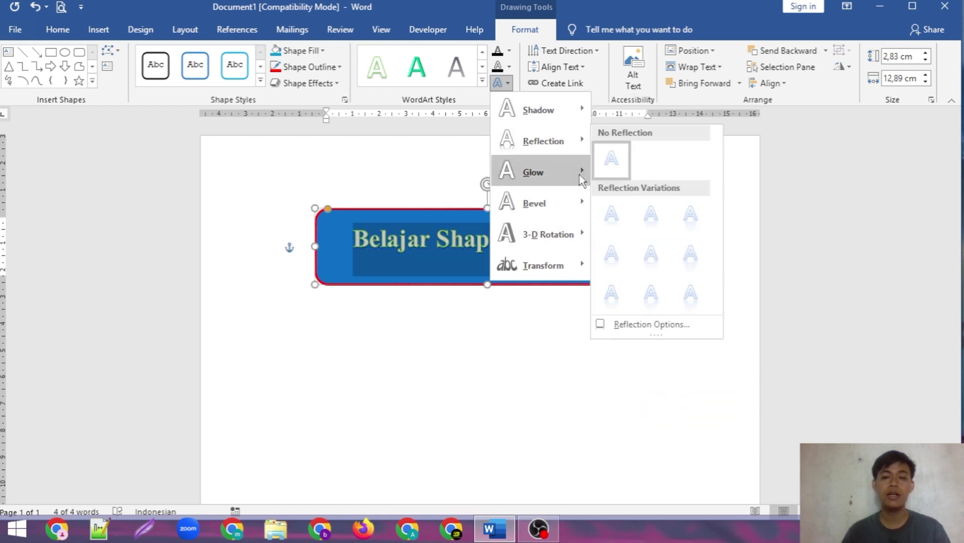
mouse_move(580, 173)
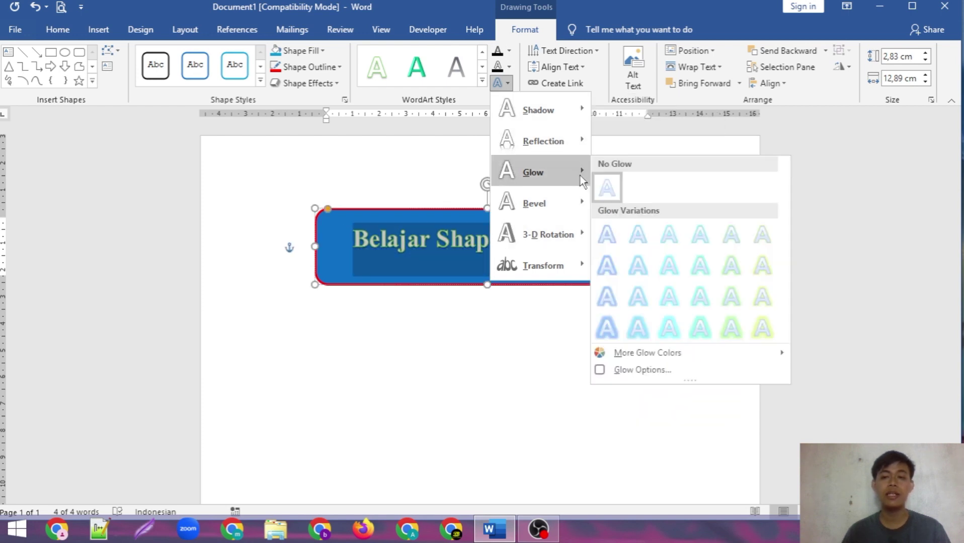
click(663, 277)
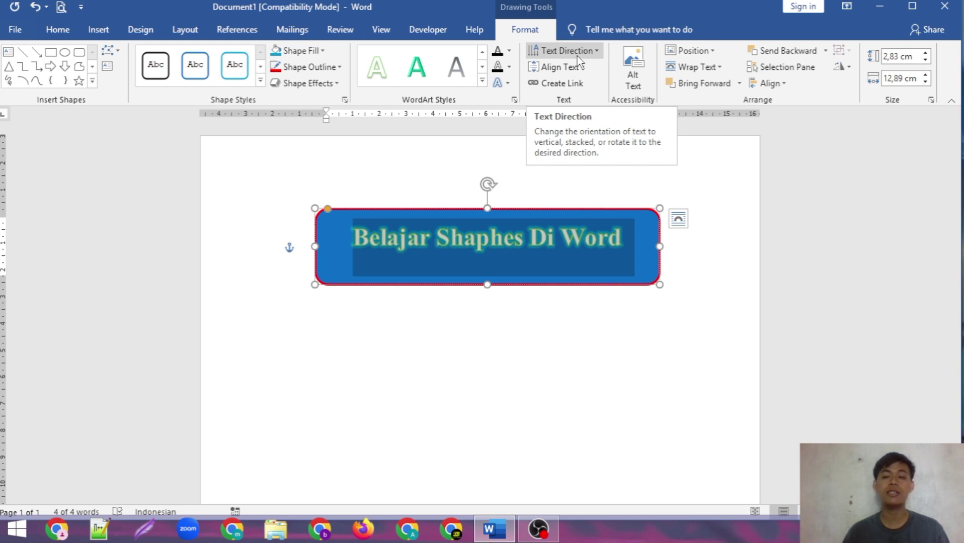
Look over the vertical text alignment options and the shape's position layouts
click(581, 67)
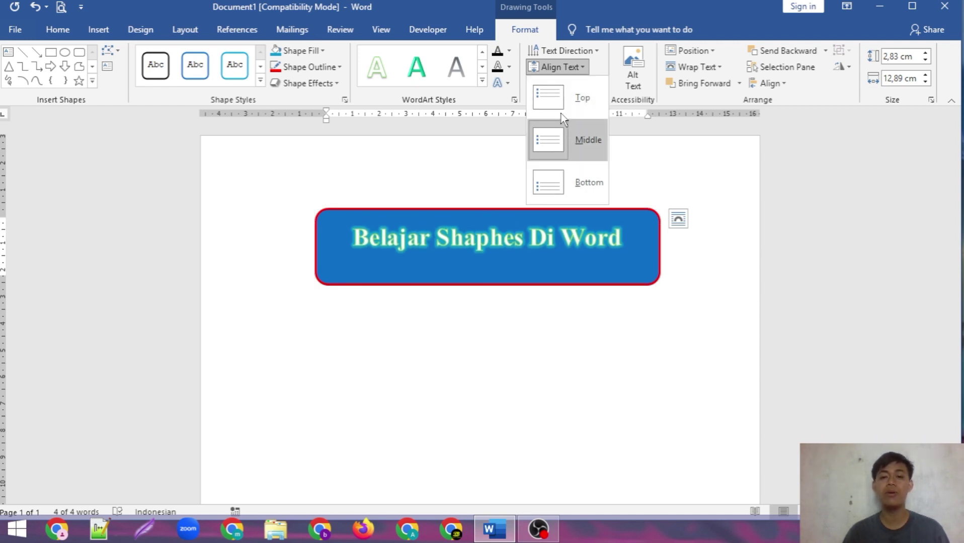
click(628, 156)
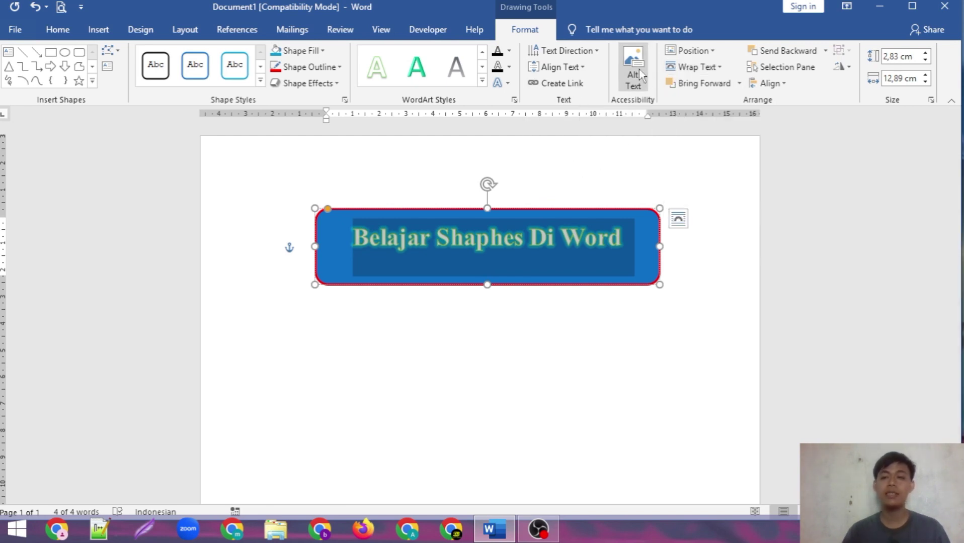
click(692, 50)
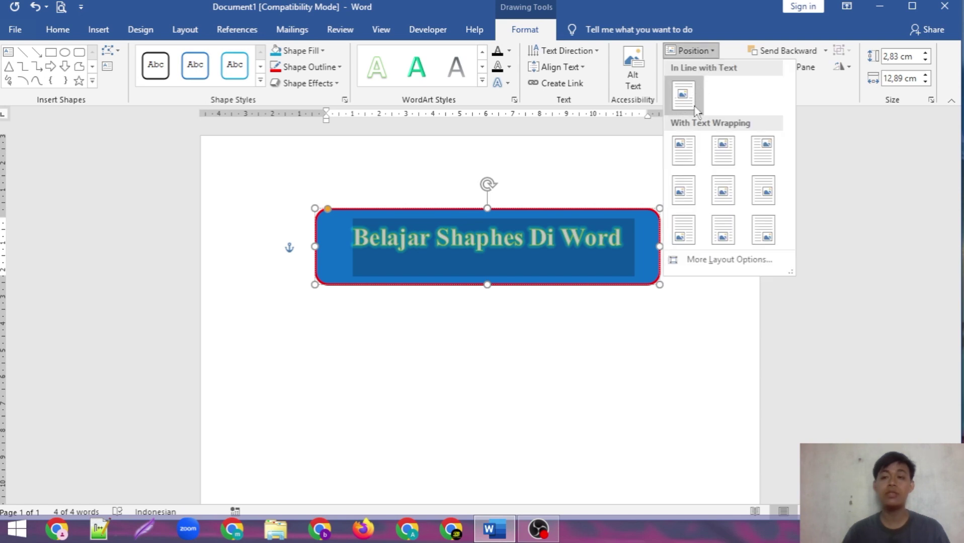
key(Escape)
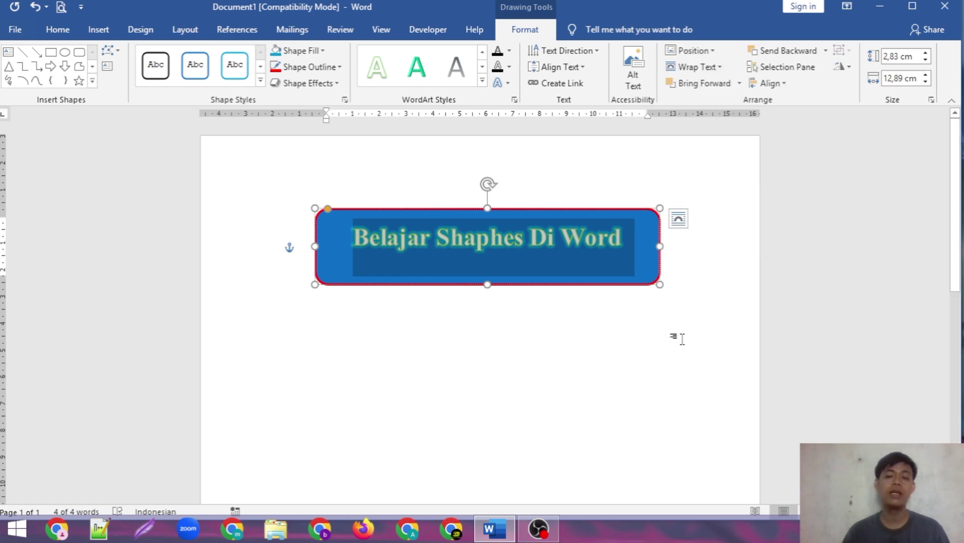
Position the rounded rectangle in the middle center of the page with text wrapping
click(595, 180)
double_click(593, 212)
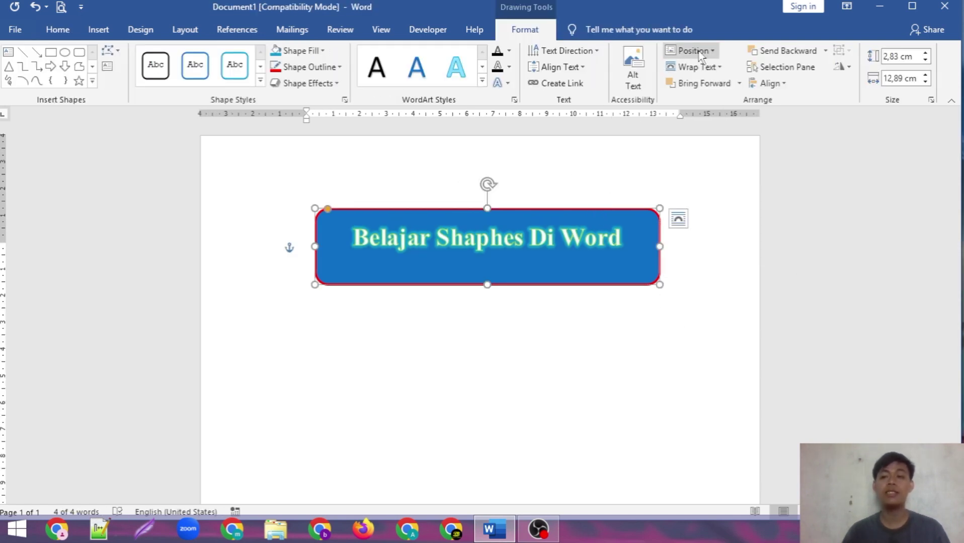
click(699, 53)
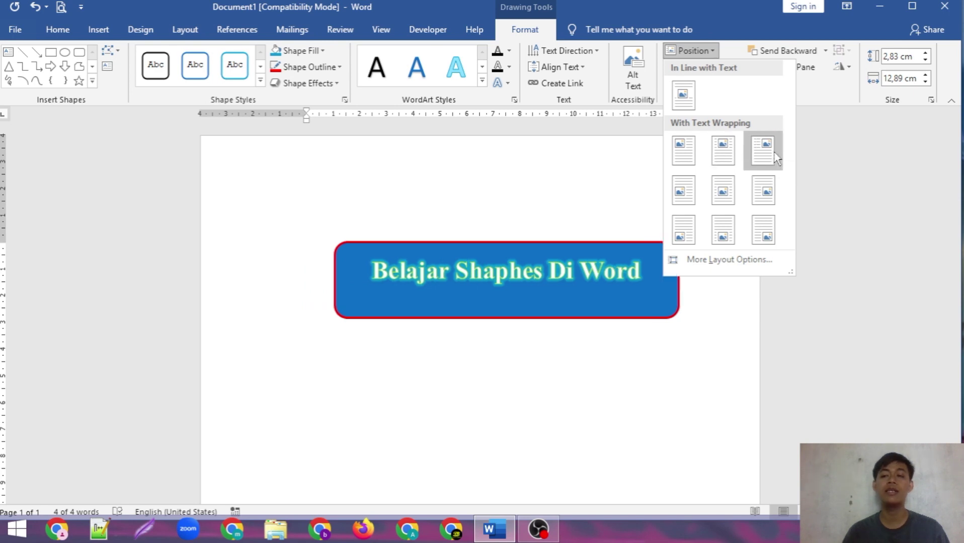
click(723, 190)
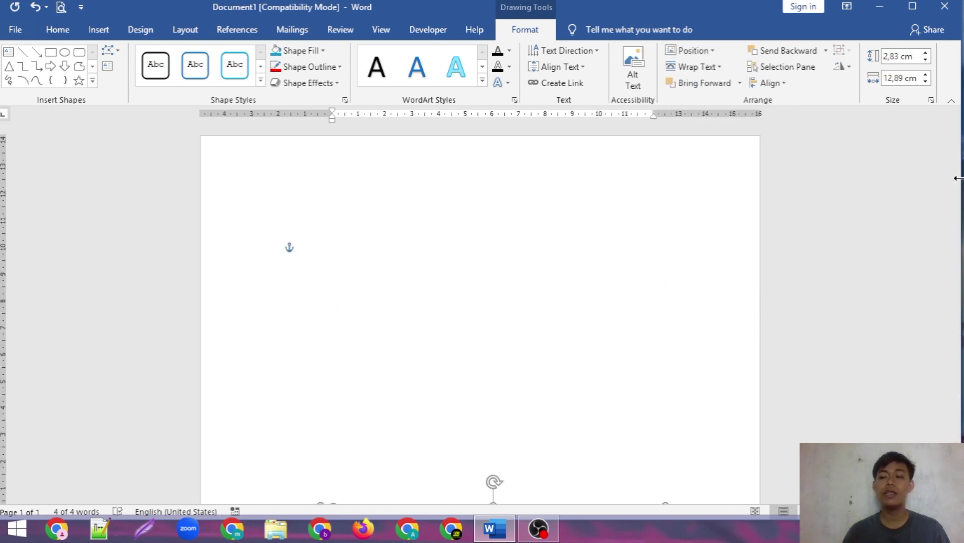
scroll(955, 182, down, 10)
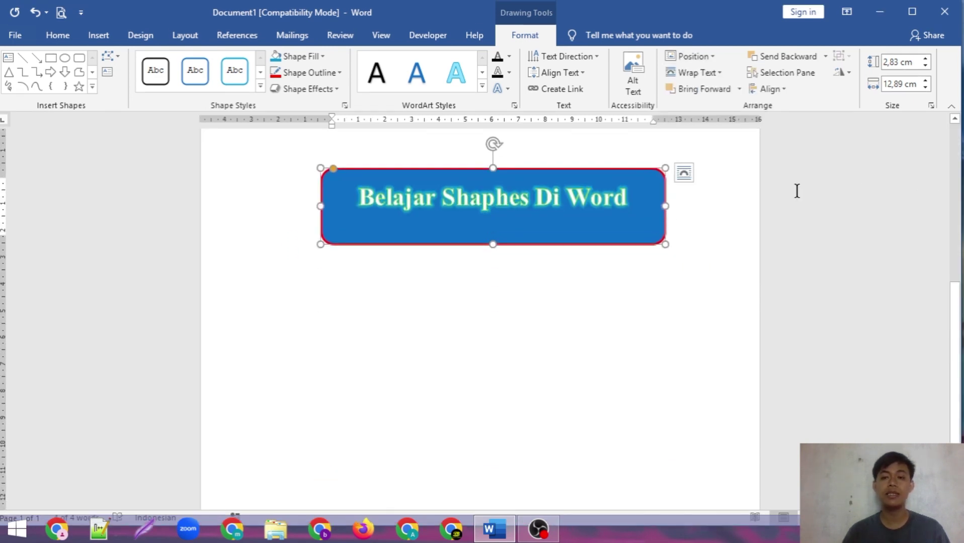
Position the rounded rectangle at the bottom center of the page with text wrapping
click(690, 55)
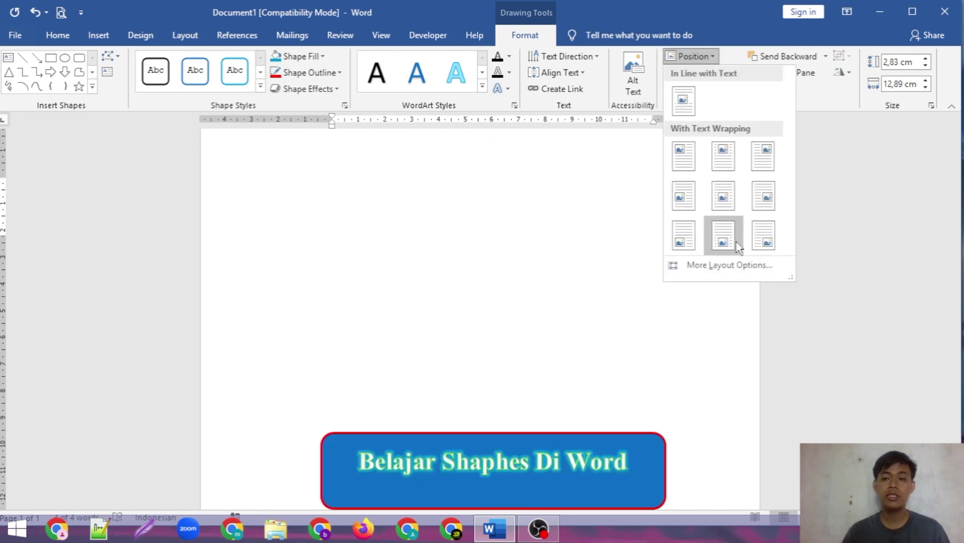
click(736, 241)
scroll(914, 262, down, 3)
scroll(915, 262, up, 3)
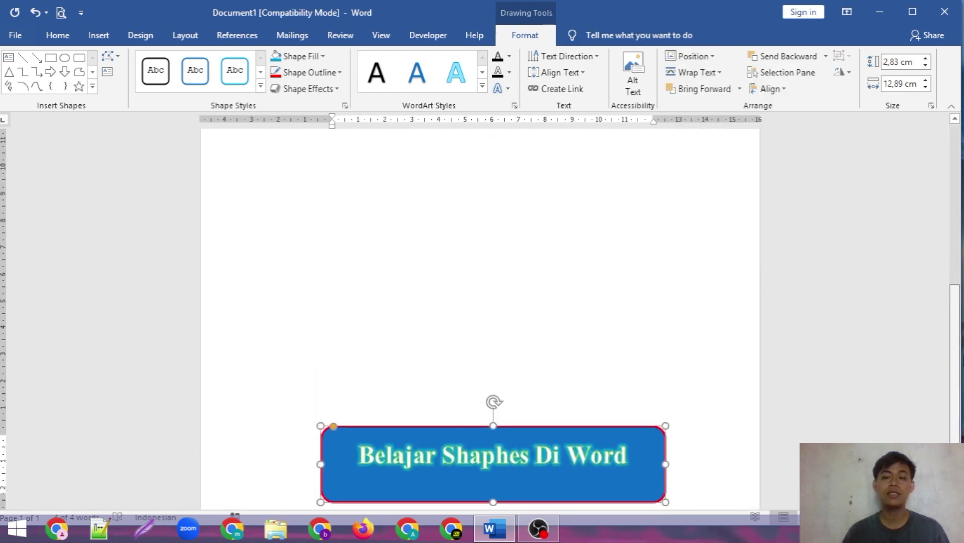
scroll(480, 322, down, 2)
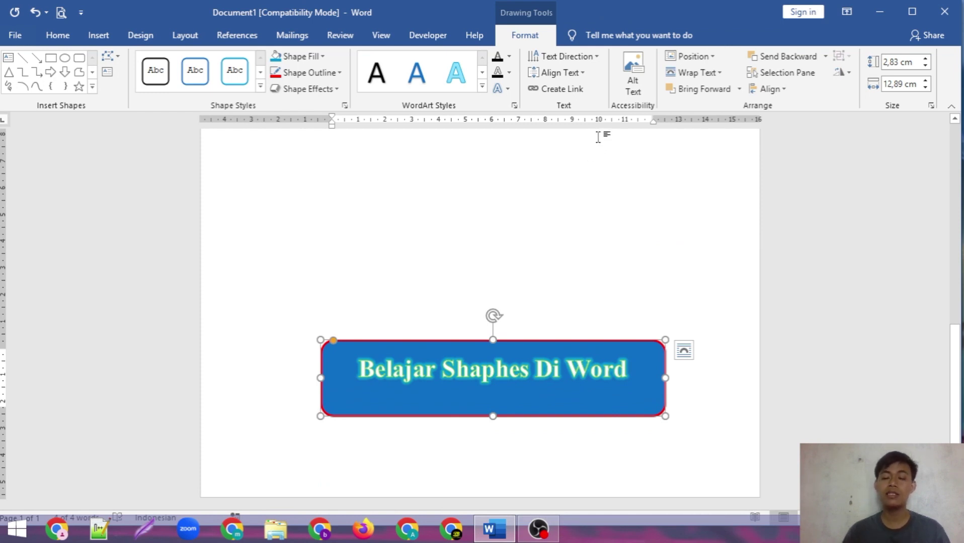
Position the rounded rectangle at the top center of the page with text wrapping
click(697, 58)
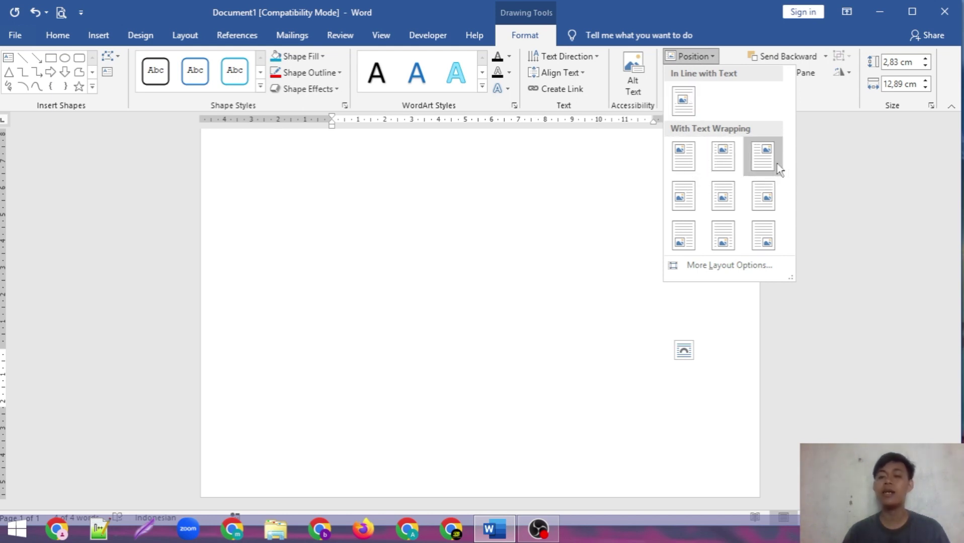
click(722, 154)
drag(957, 361, 927, 201)
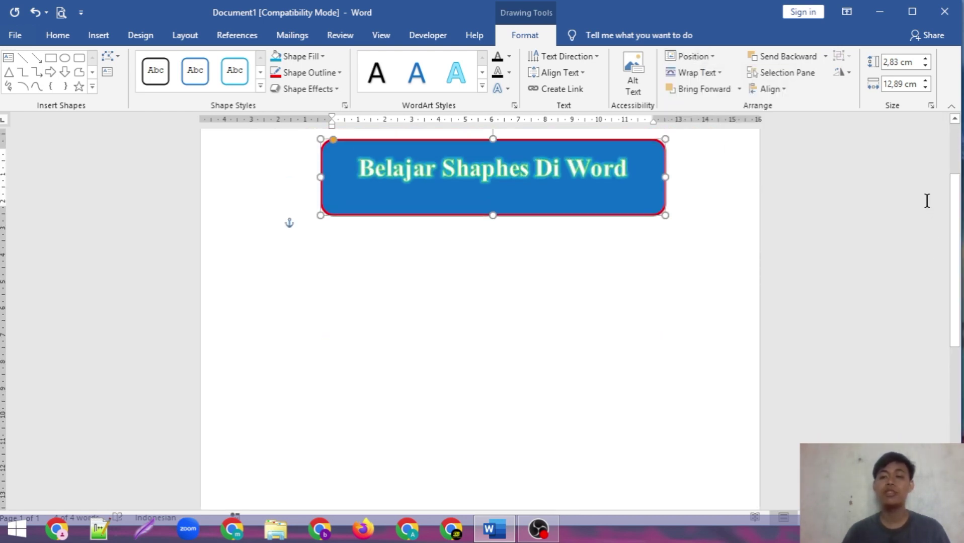
scroll(954, 234, up, 3)
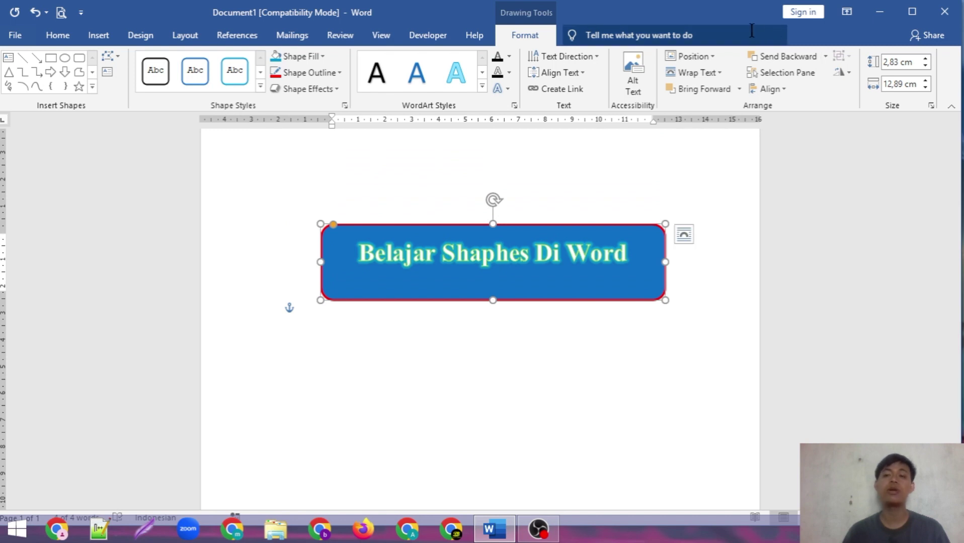
Review the text wrapping options for the rounded rectangle, leaving the wrapping as it is, and deselect the shape
click(709, 76)
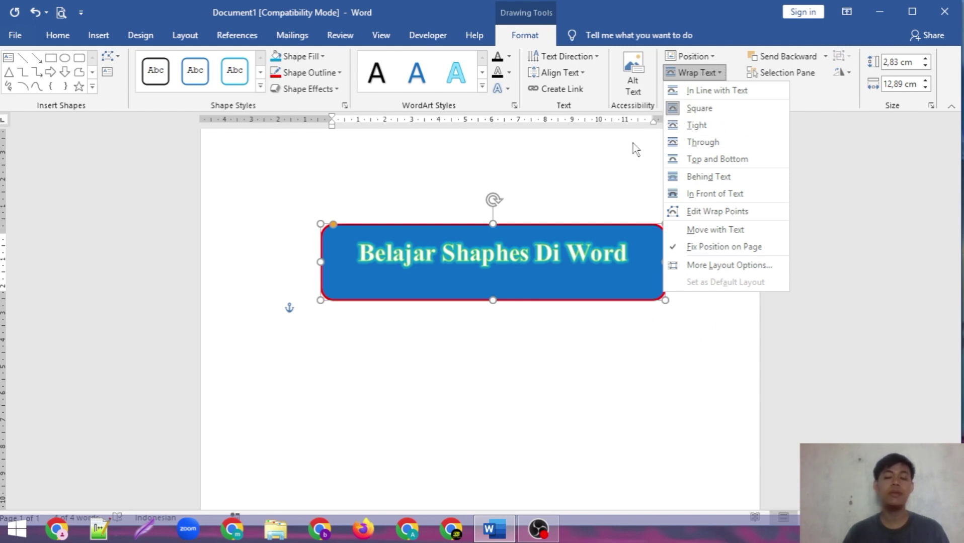
click(615, 160)
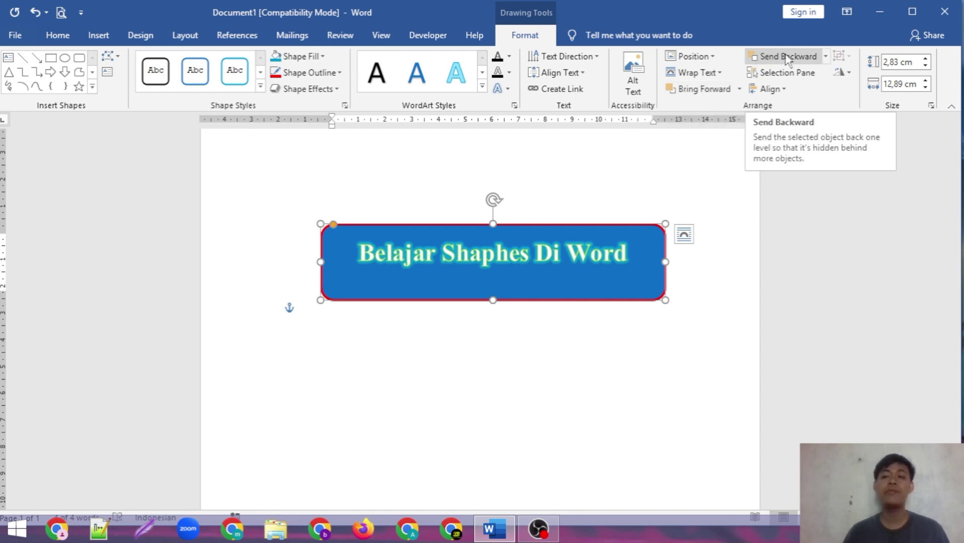
click(419, 193)
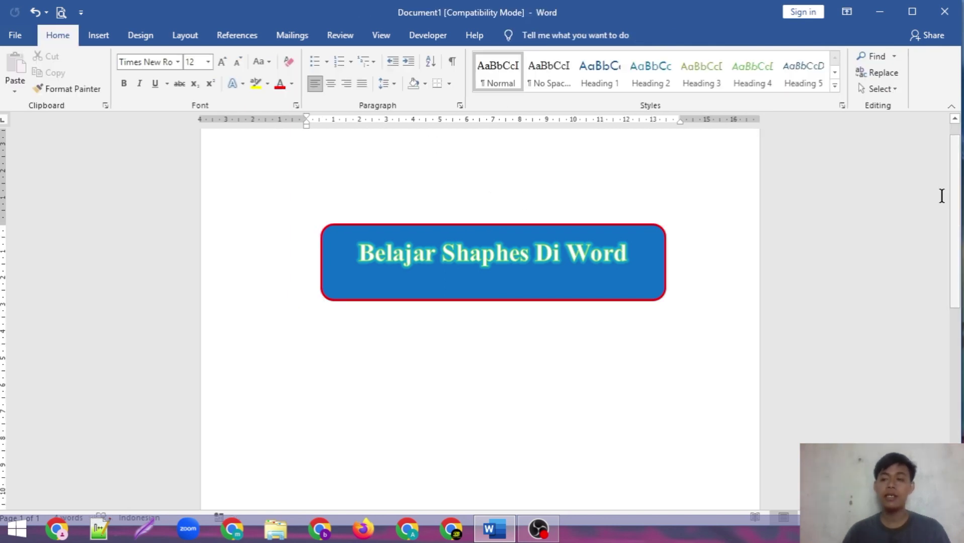
Draw an oval about 7.14 cm wide and 5.13 cm high below the text rectangle
click(534, 229)
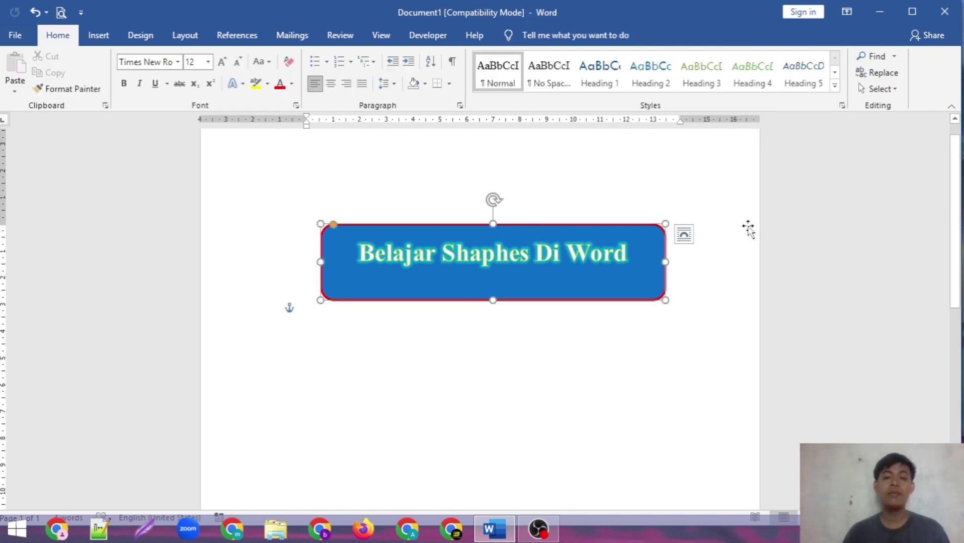
scroll(625, 142, down, 3)
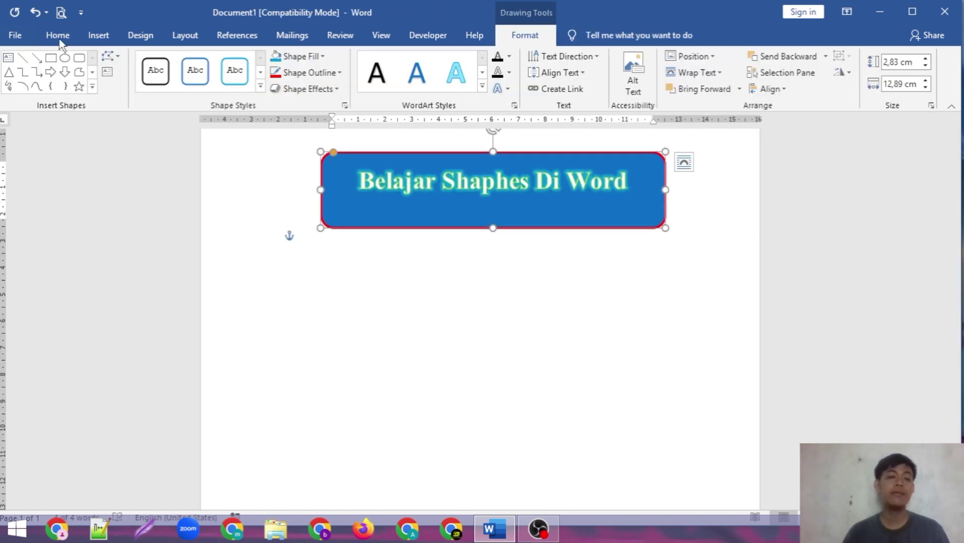
click(65, 57)
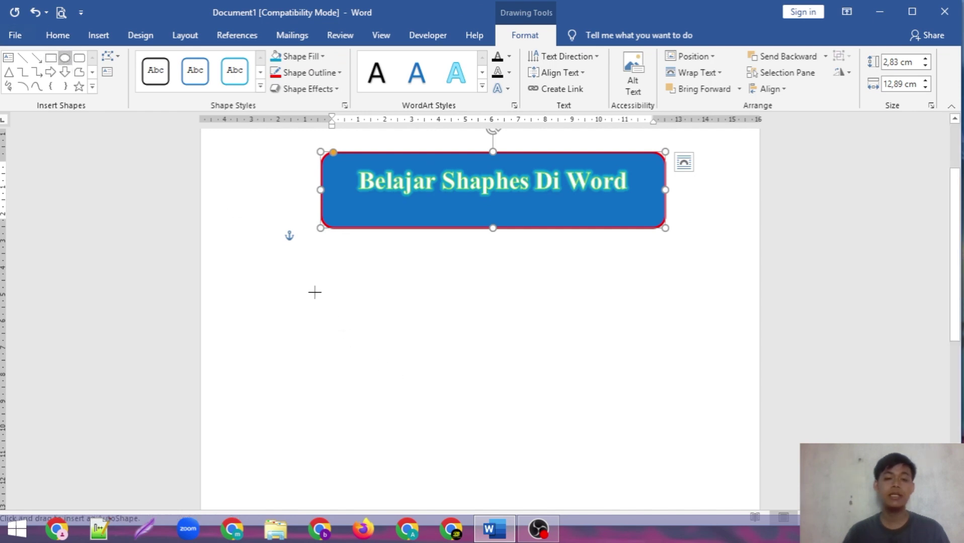
mouse_move(310, 287)
mouse_down()
mouse_move(514, 422)
mouse_move(502, 424)
mouse_up()
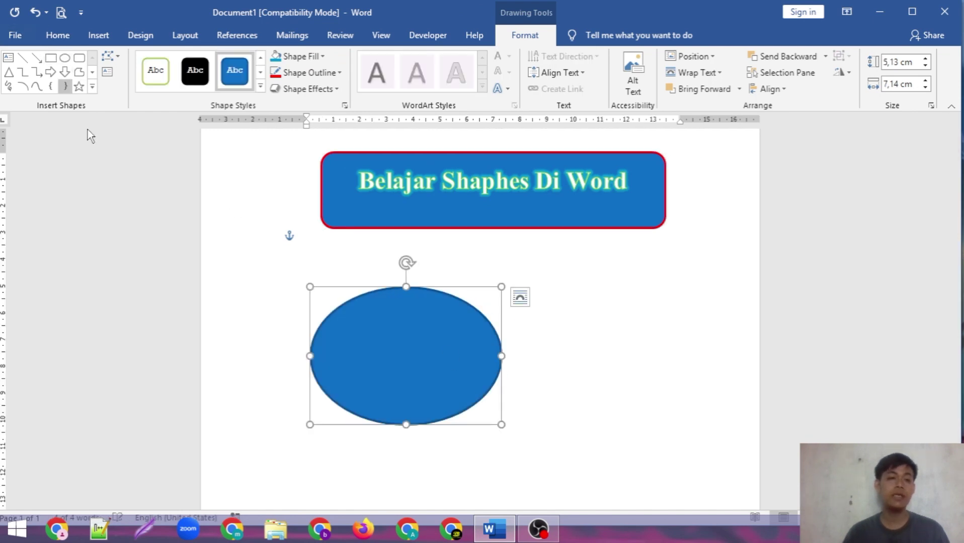
Draw a rounded rectangle about 7.96 cm wide and 7.06 cm high overlapping the oval's right side, and fill it with red
click(79, 59)
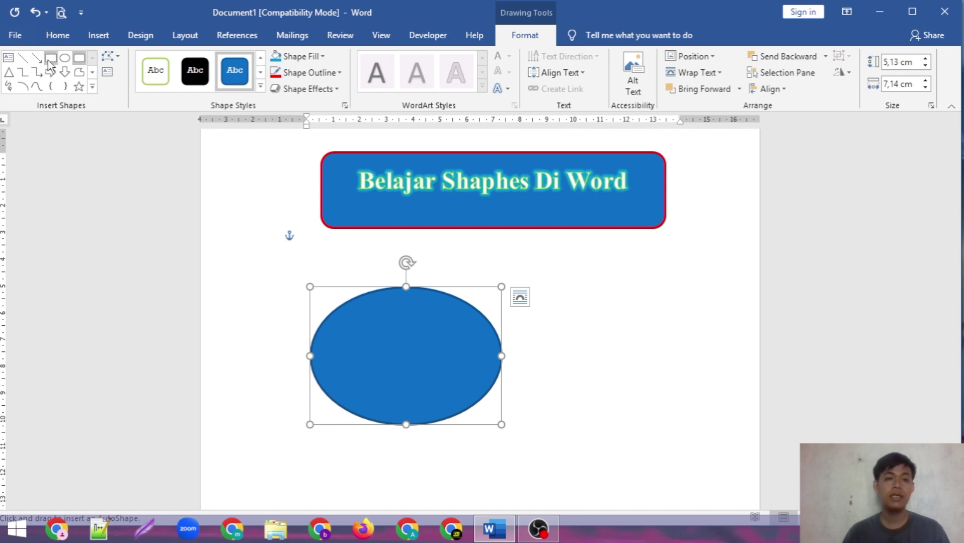
click(79, 59)
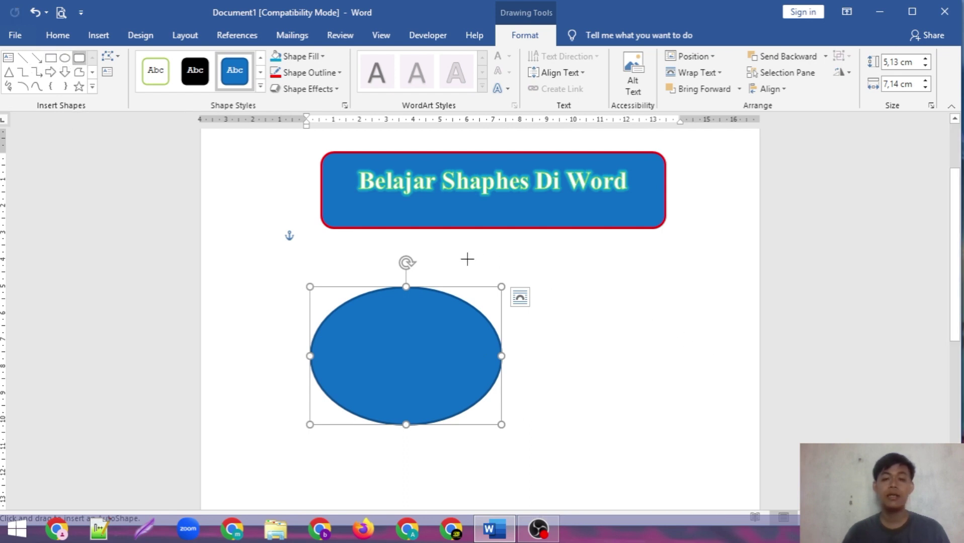
mouse_move(461, 253)
mouse_down()
mouse_move(518, 380)
mouse_move(674, 442)
mouse_up()
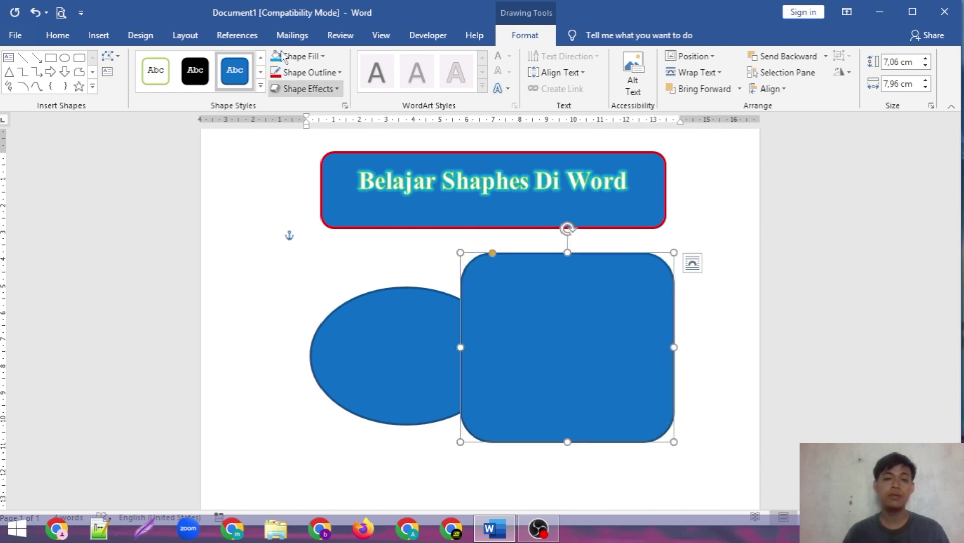
click(316, 57)
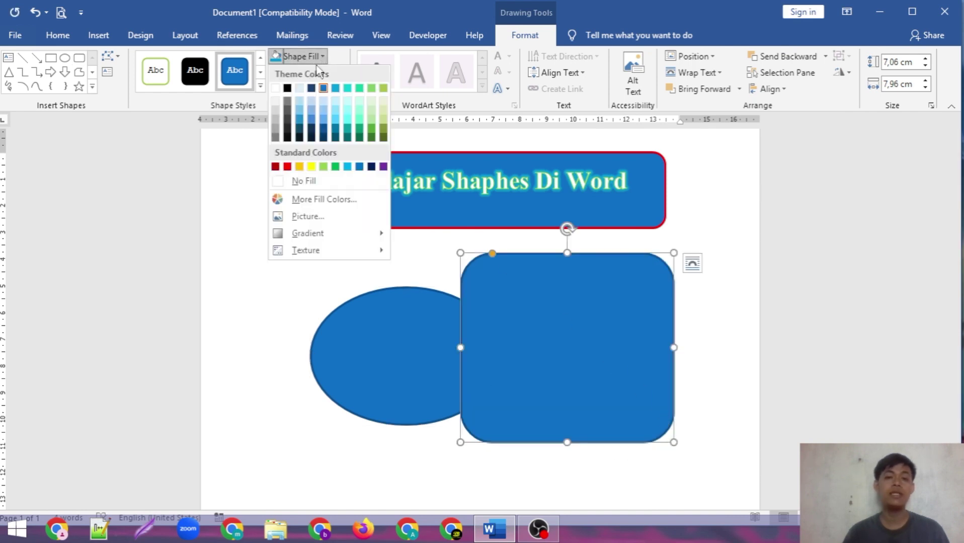
click(287, 167)
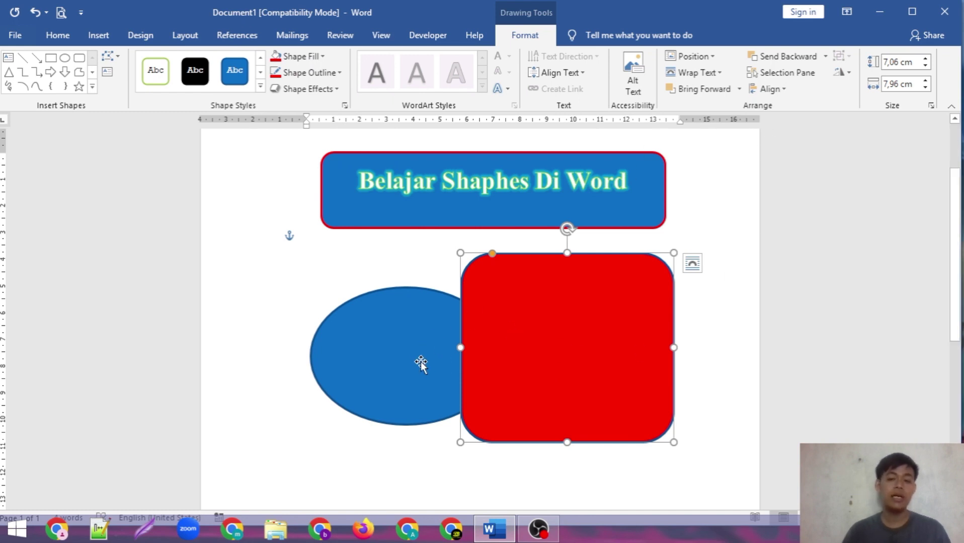
Select the blue oval partly covered by the red rounded rectangle
click(441, 327)
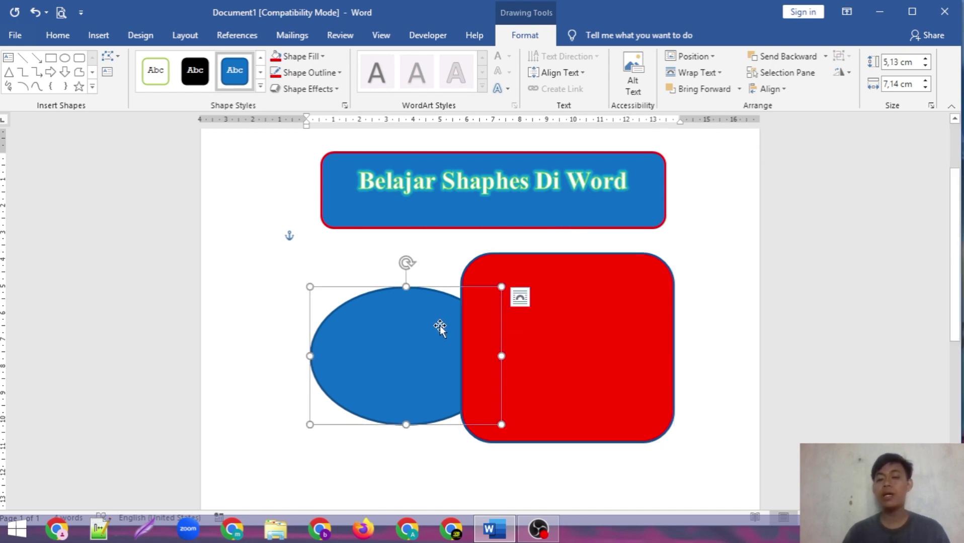